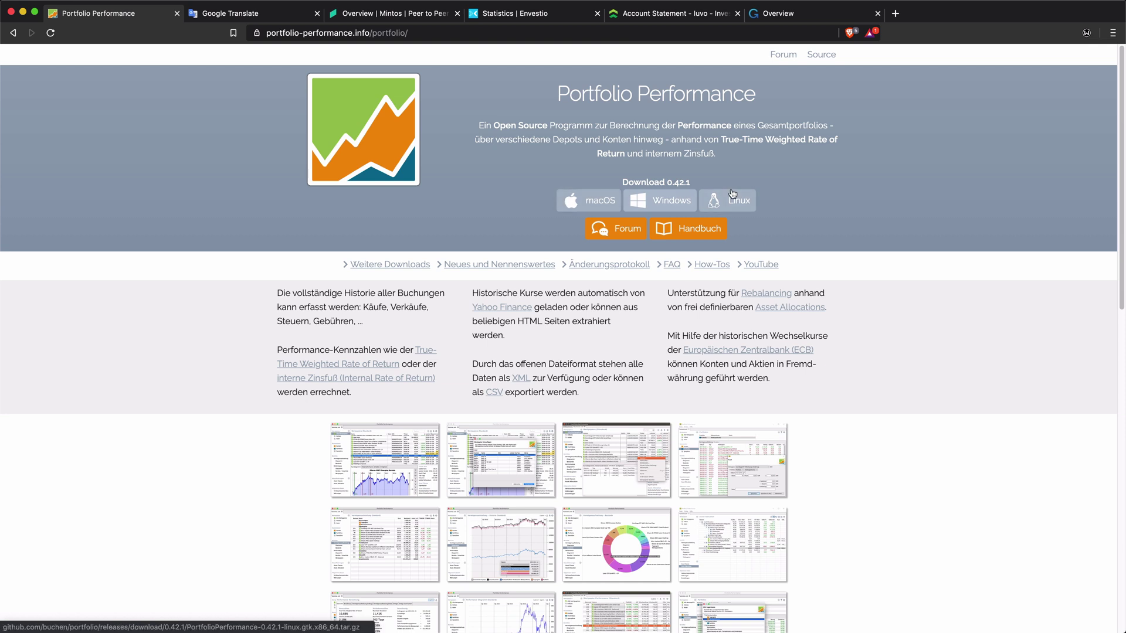
Read the English Google Translate version of the site, then bring Portfolio Performance forward.
click(202, 14)
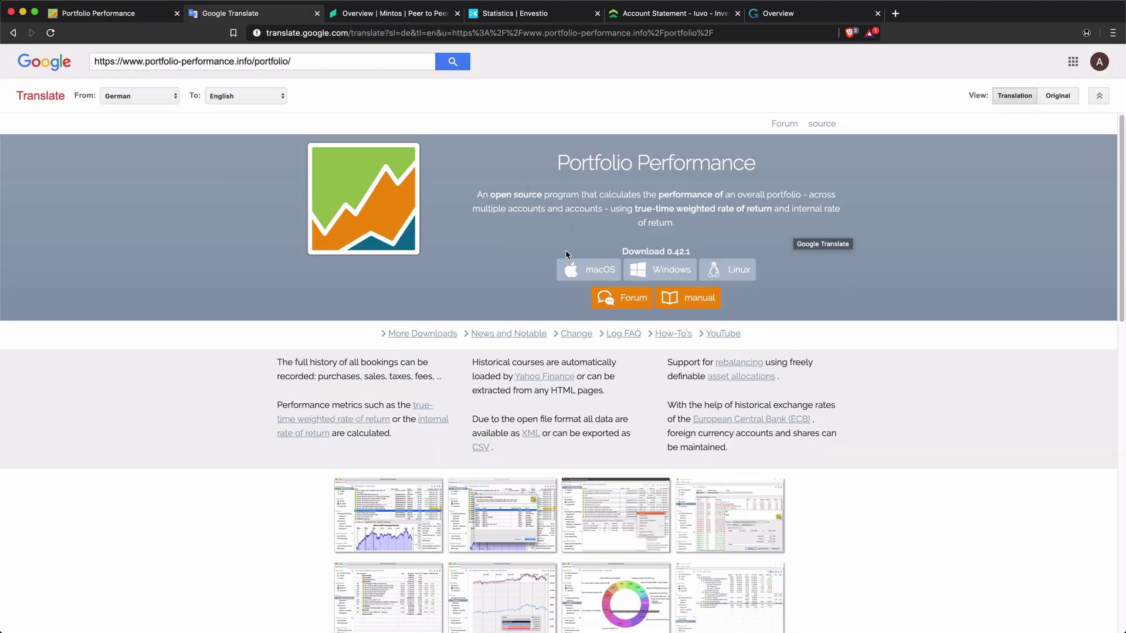
key(super+Tab)
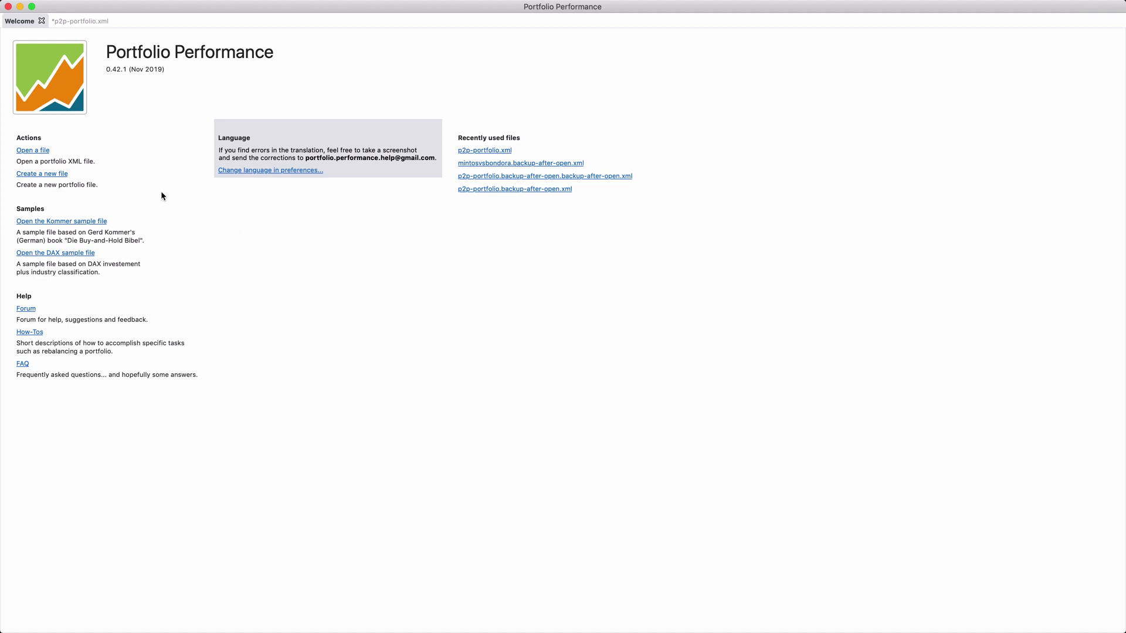
Create a new EUR portfolio file pairing securities account 'cash' with reference account 'Mintos'.
click(38, 173)
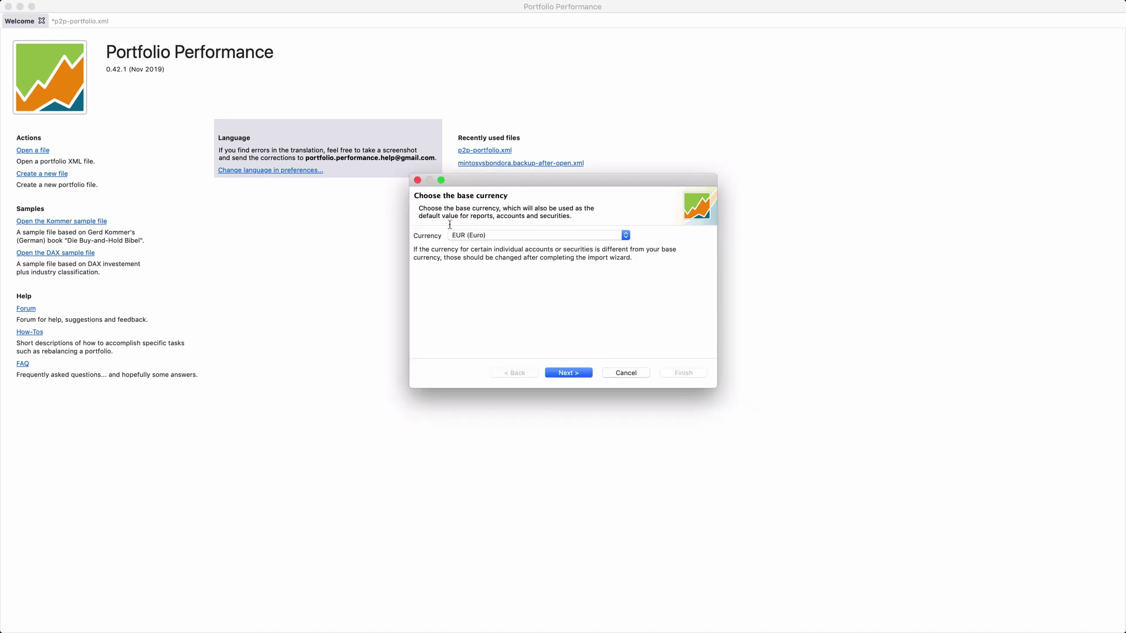
click(560, 374)
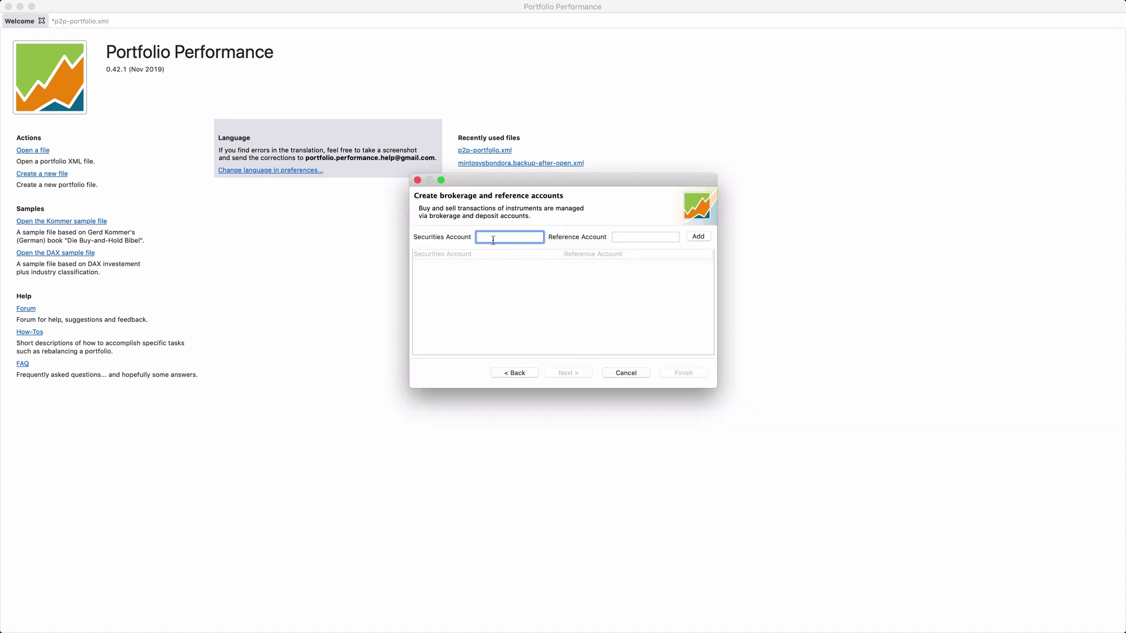
text(cash)
click(651, 238)
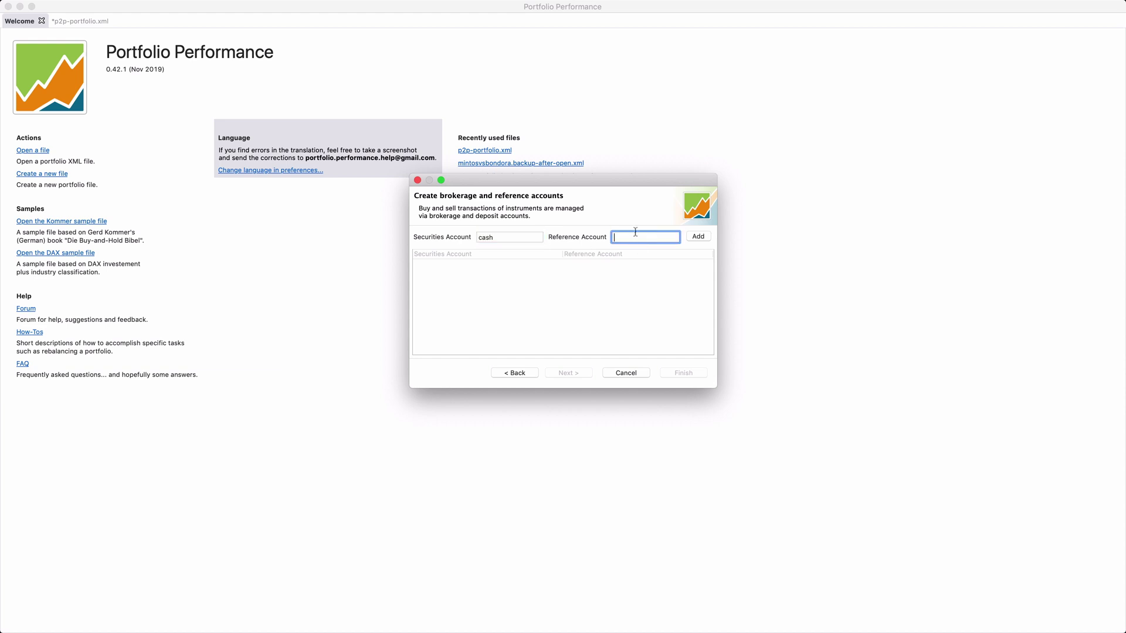
text(Mintos)
click(697, 237)
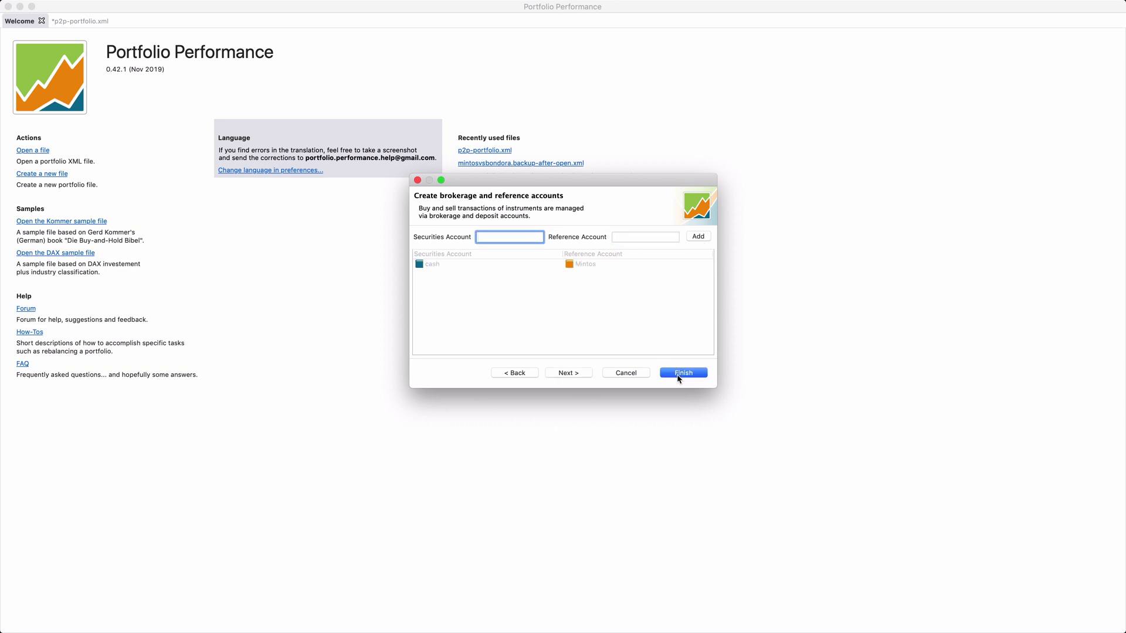
click(678, 376)
click(51, 98)
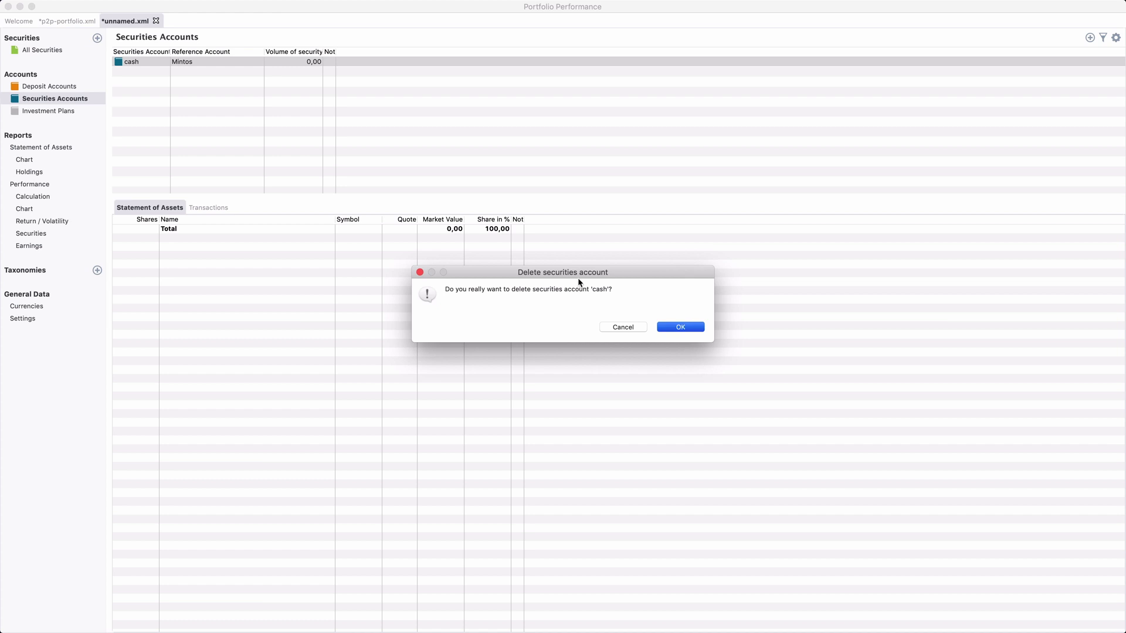
Delete the 'cash' securities account and clear the account selection.
click(691, 332)
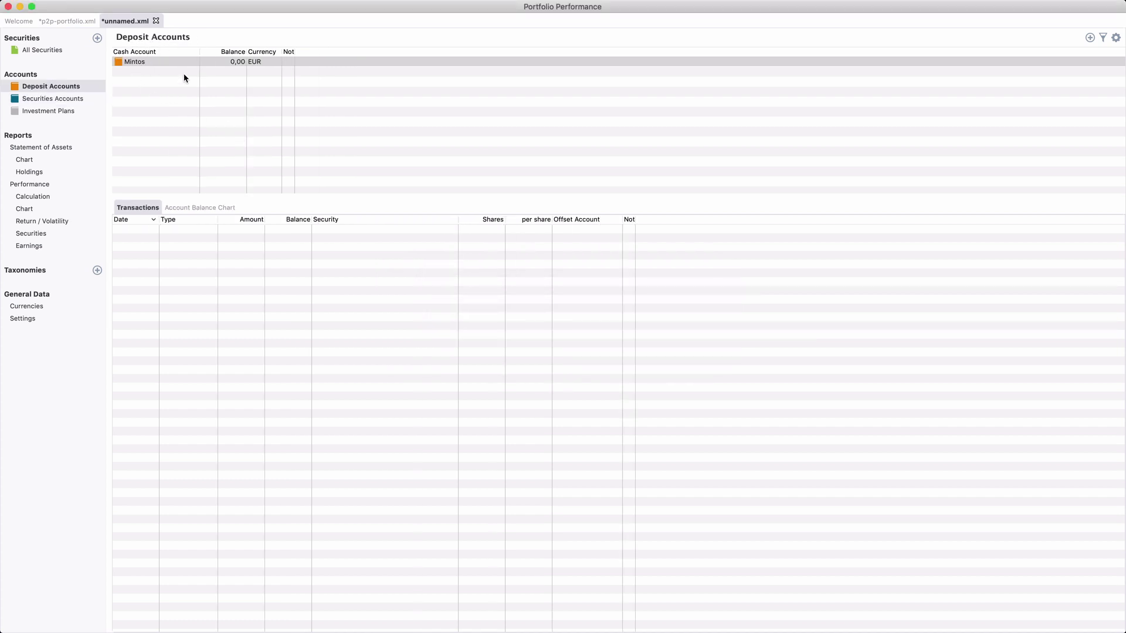
click(148, 62)
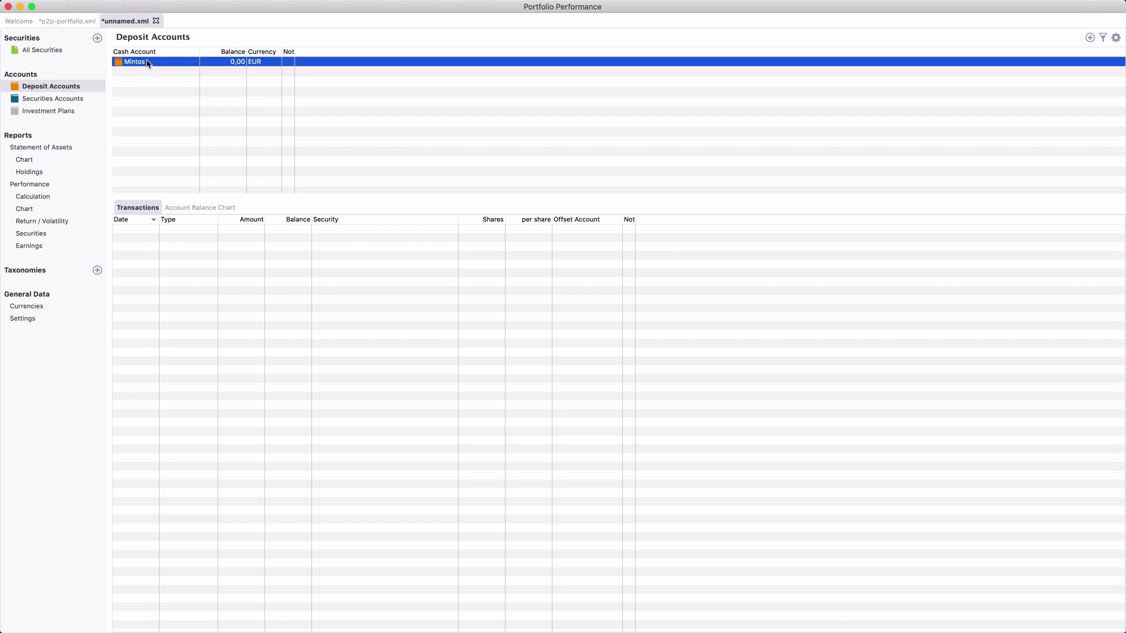
super+click(1019, 65)
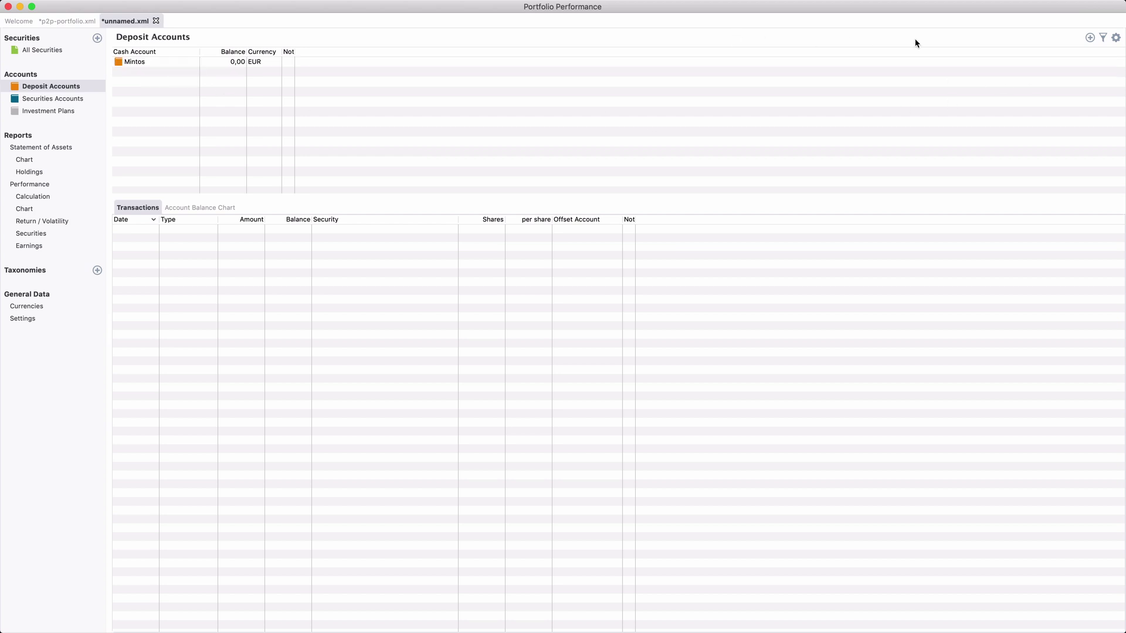
Add a new deposit account named 'Envestio'.
click(1089, 38)
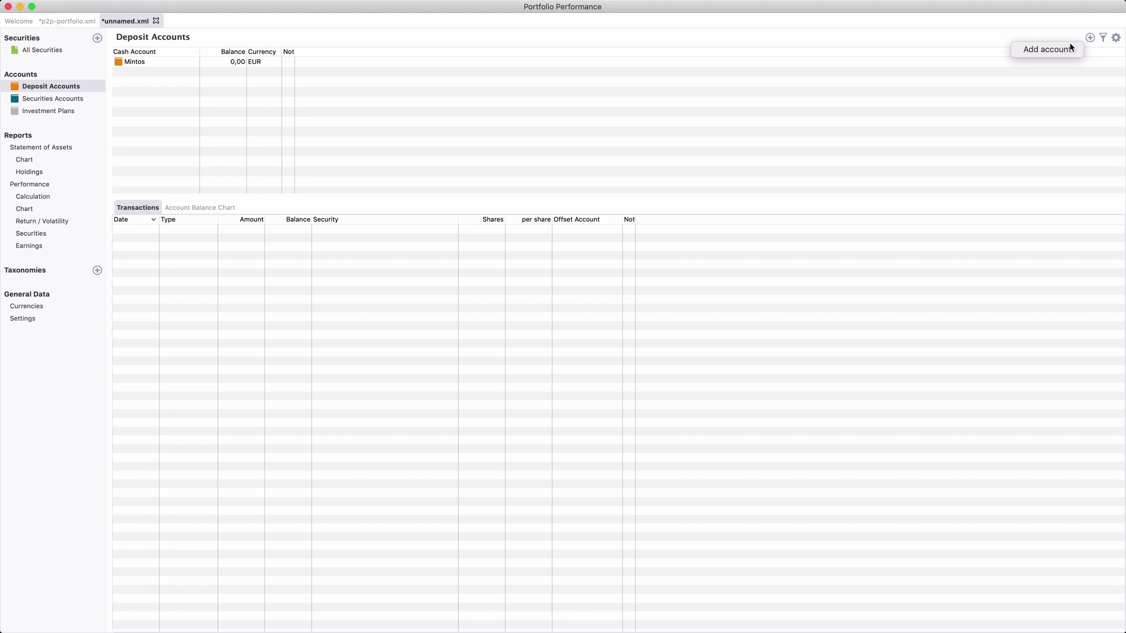
click(1072, 49)
text(Env)
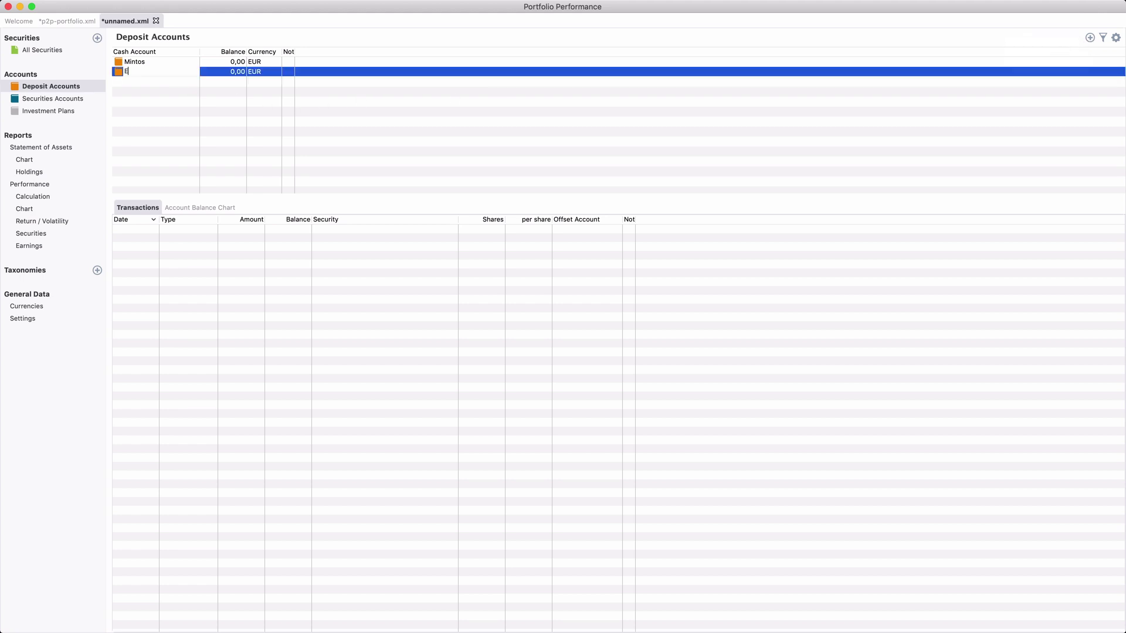
text(estio)
key(Return)
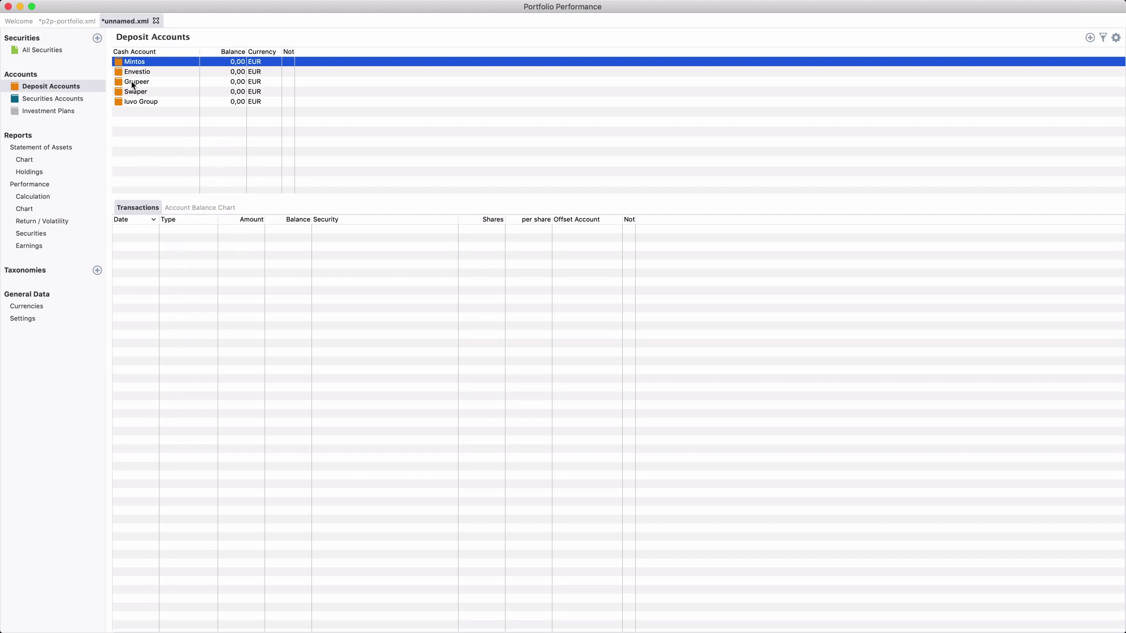
Record a 500,00 EUR deposit into Mintos dated 3 Oct 2019.
right_click(167, 283)
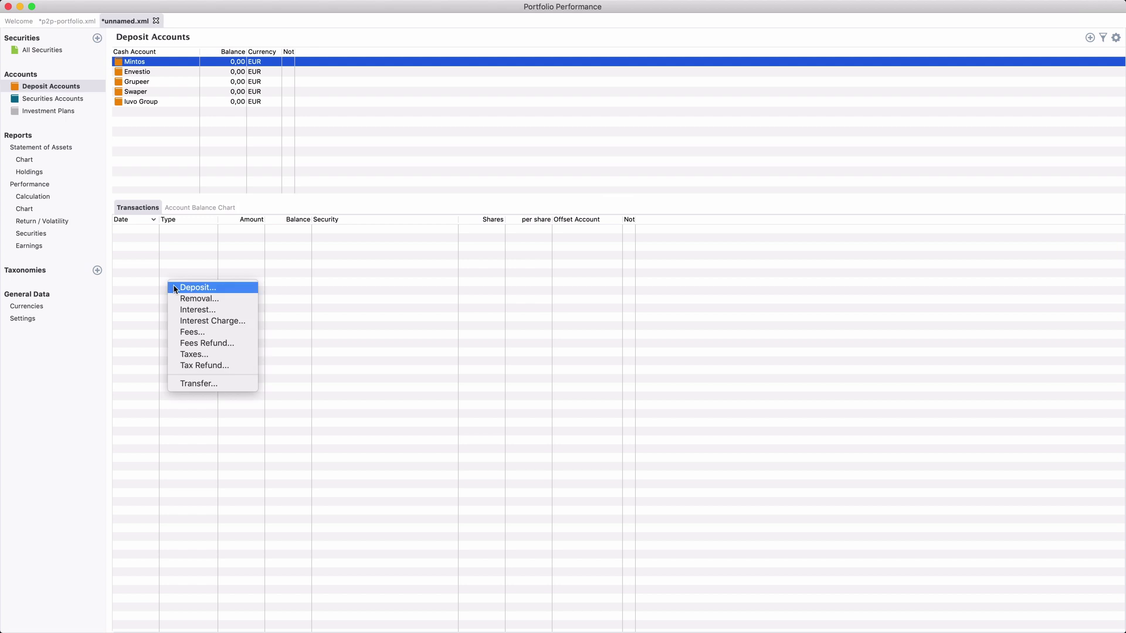
click(179, 288)
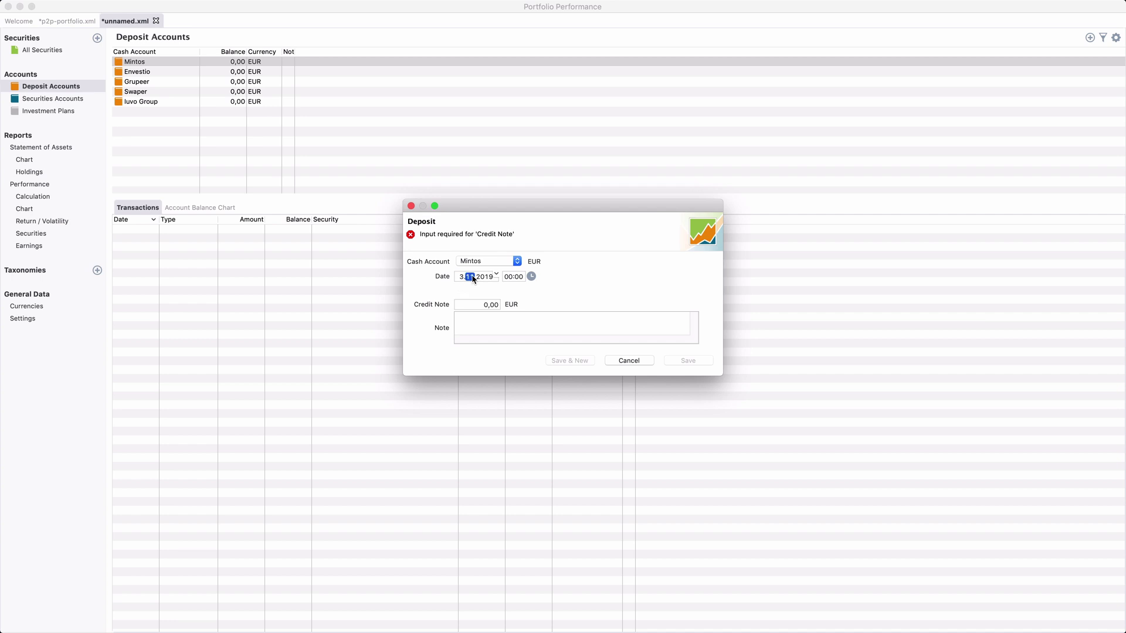
text(500)
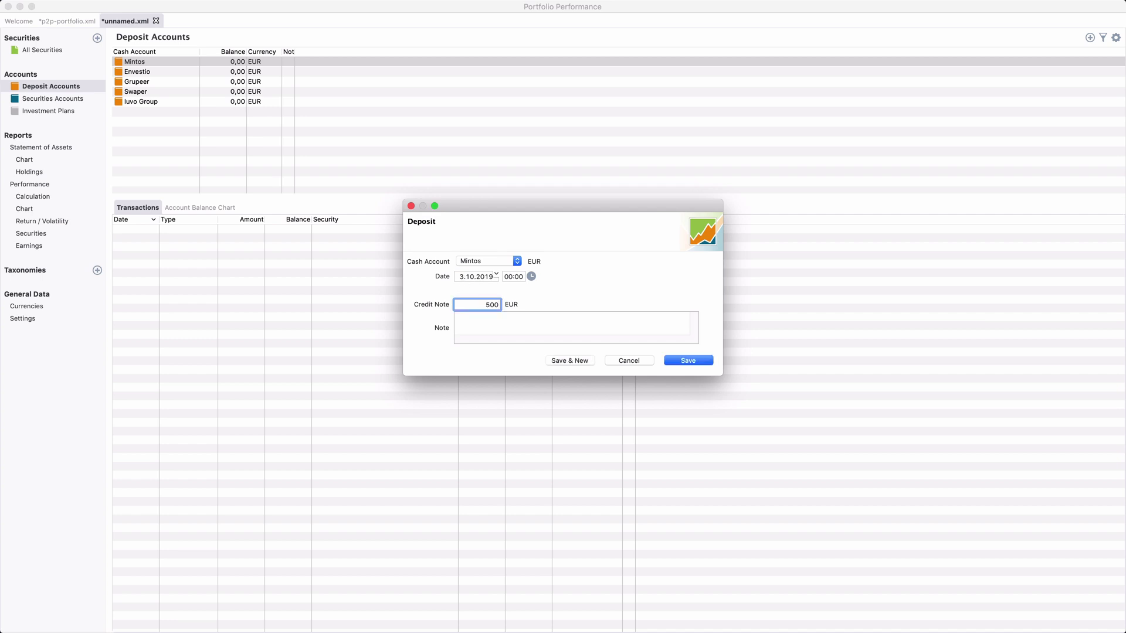
key(Return)
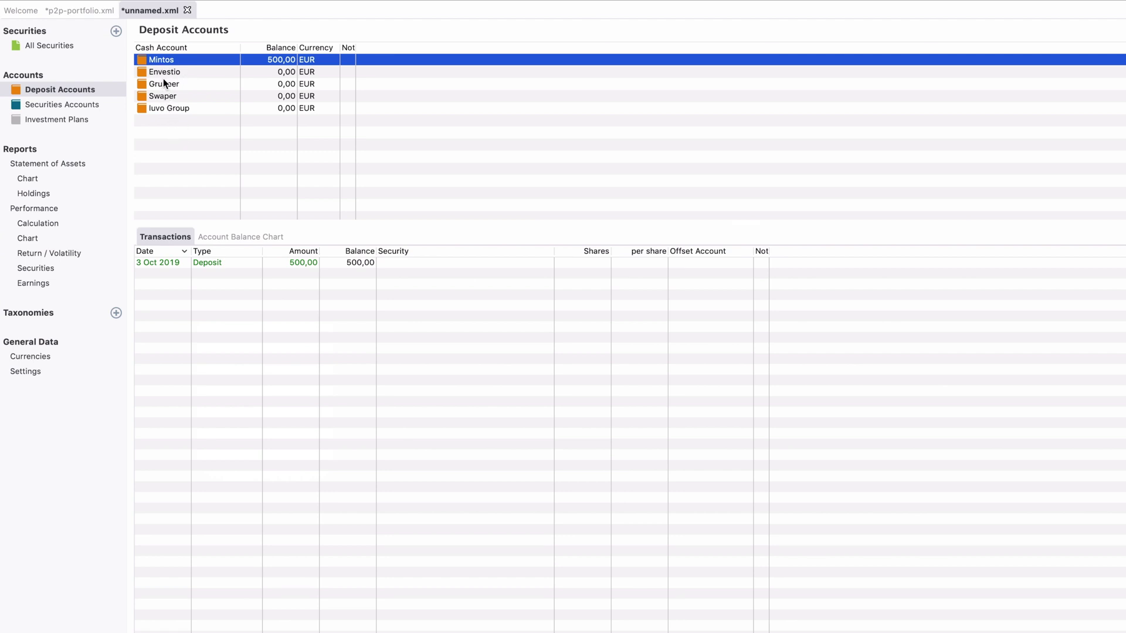
Look over the Envestio and Iuvo Group transactions, then return to Mintos.
click(169, 73)
click(167, 108)
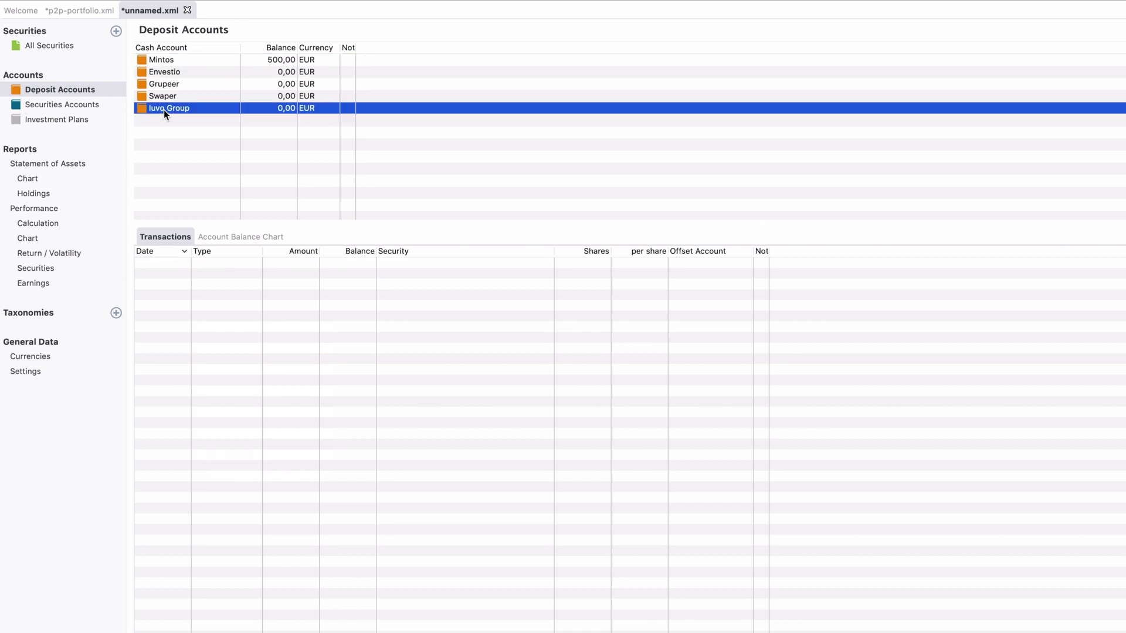
click(169, 61)
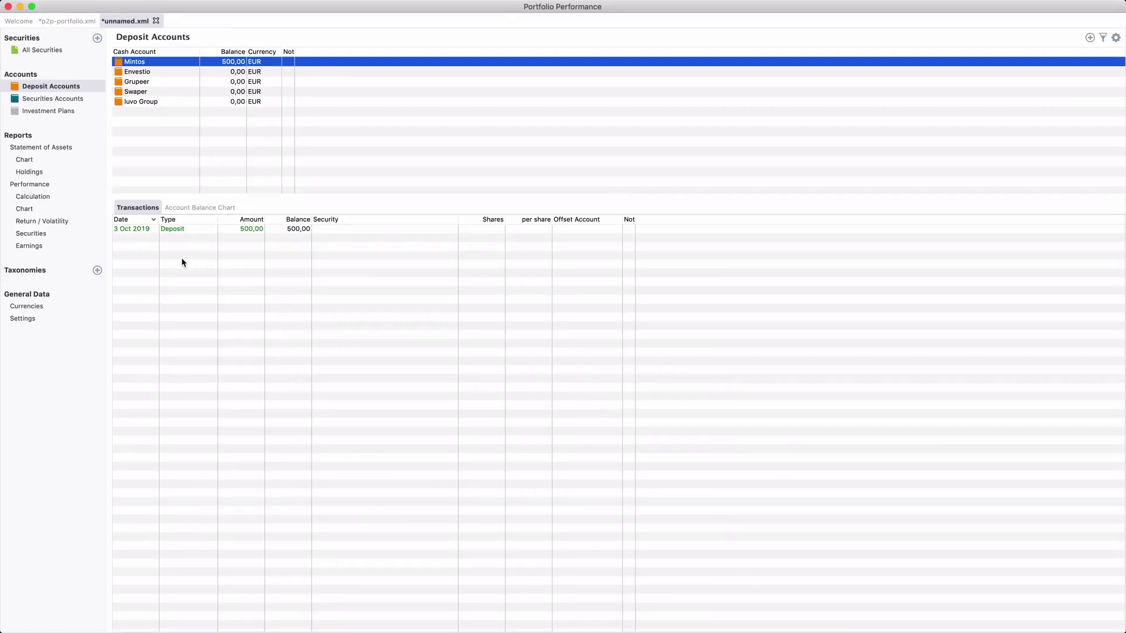
Record a 150,00 EUR removal from Mintos dated 10 Oct 2019.
right_click(181, 261)
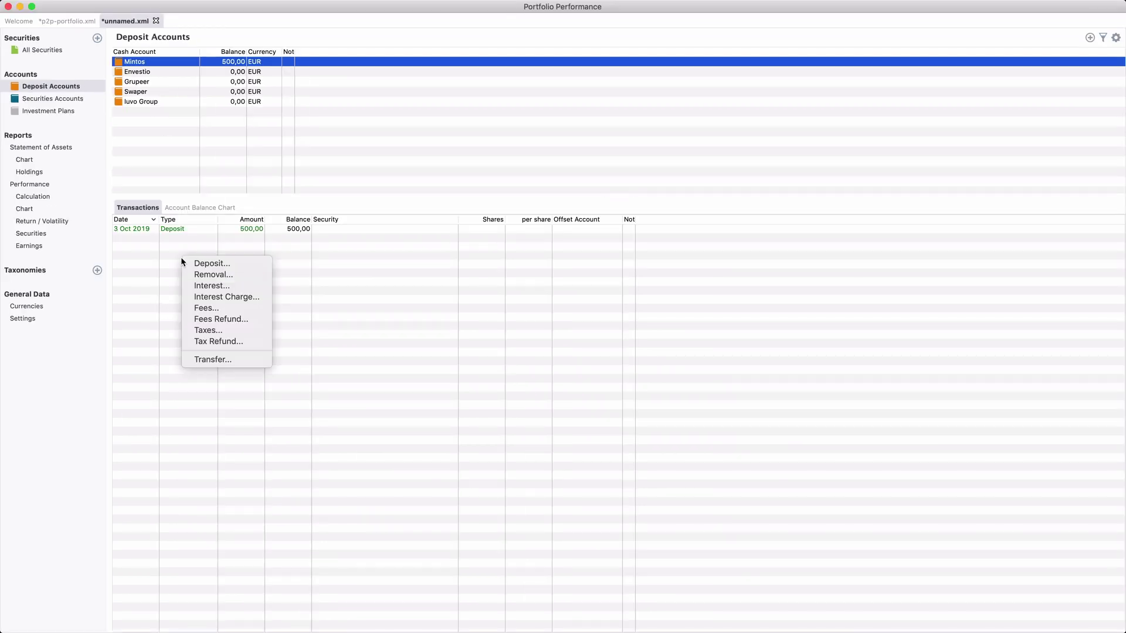
click(226, 278)
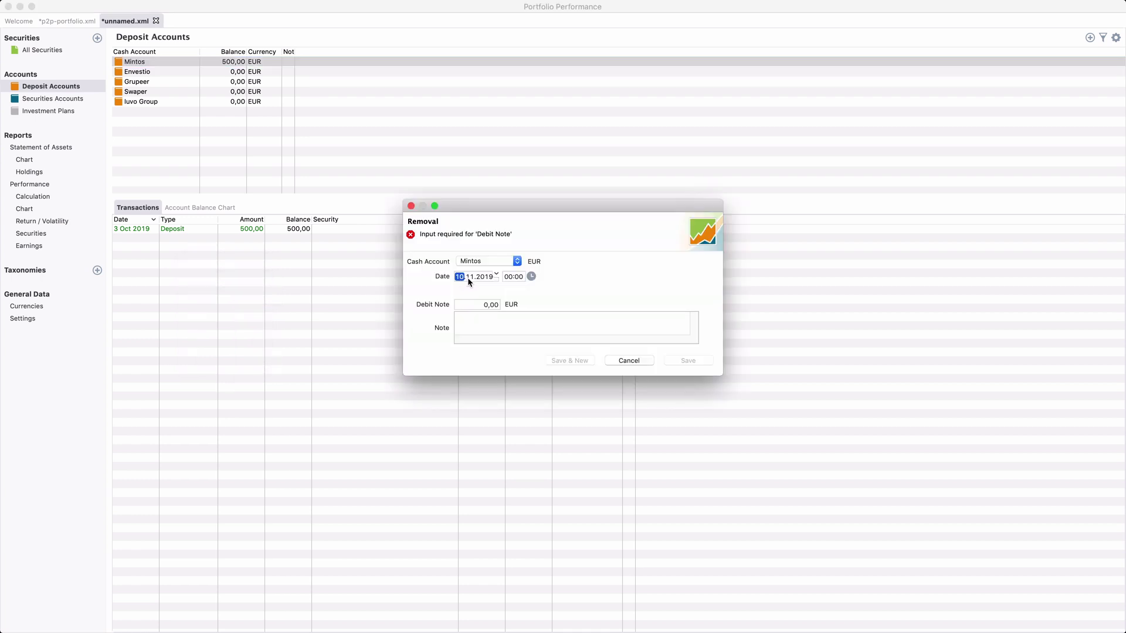
click(475, 306)
text(150)
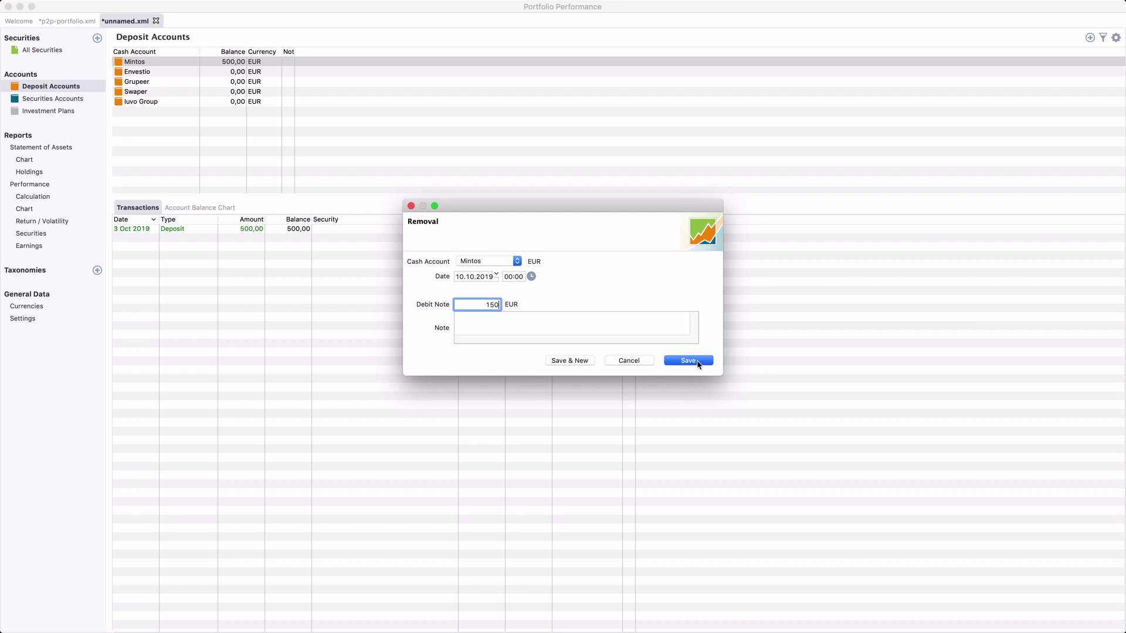
click(698, 362)
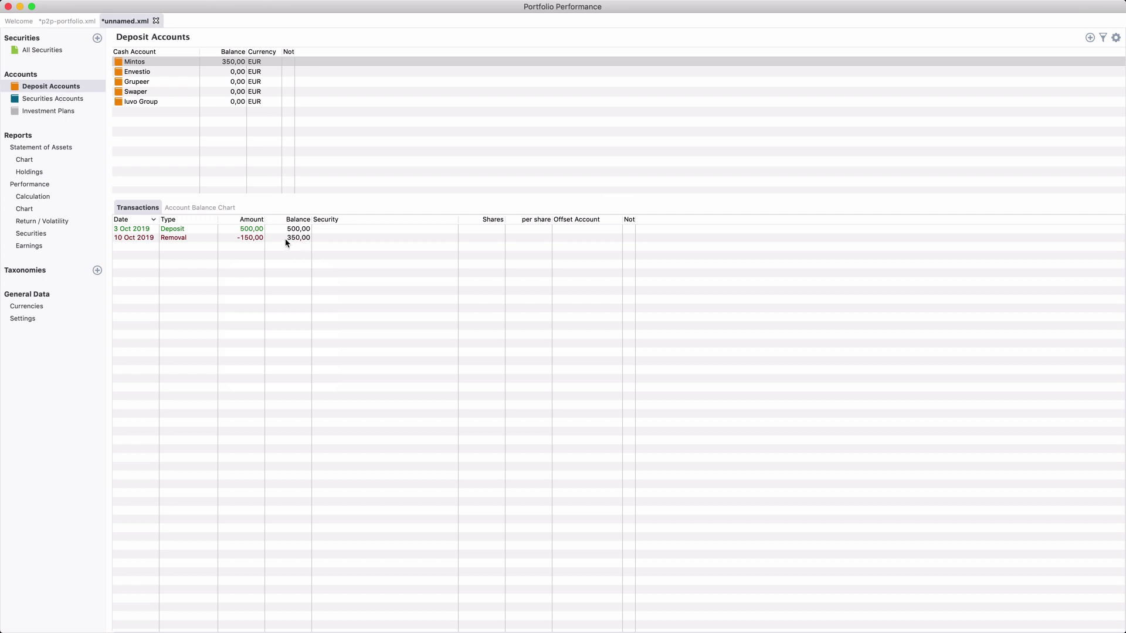
Record 6,00 interest on Mintos dated 1 Nov 2019, then view p2p-portfolio.xml.
right_click(227, 267)
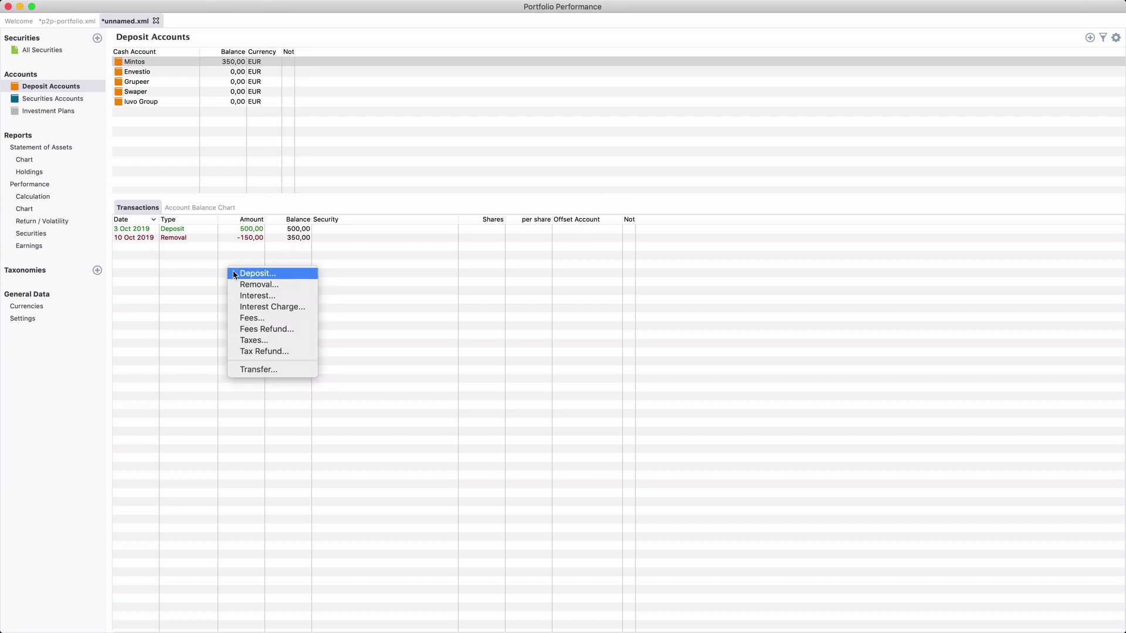
click(258, 297)
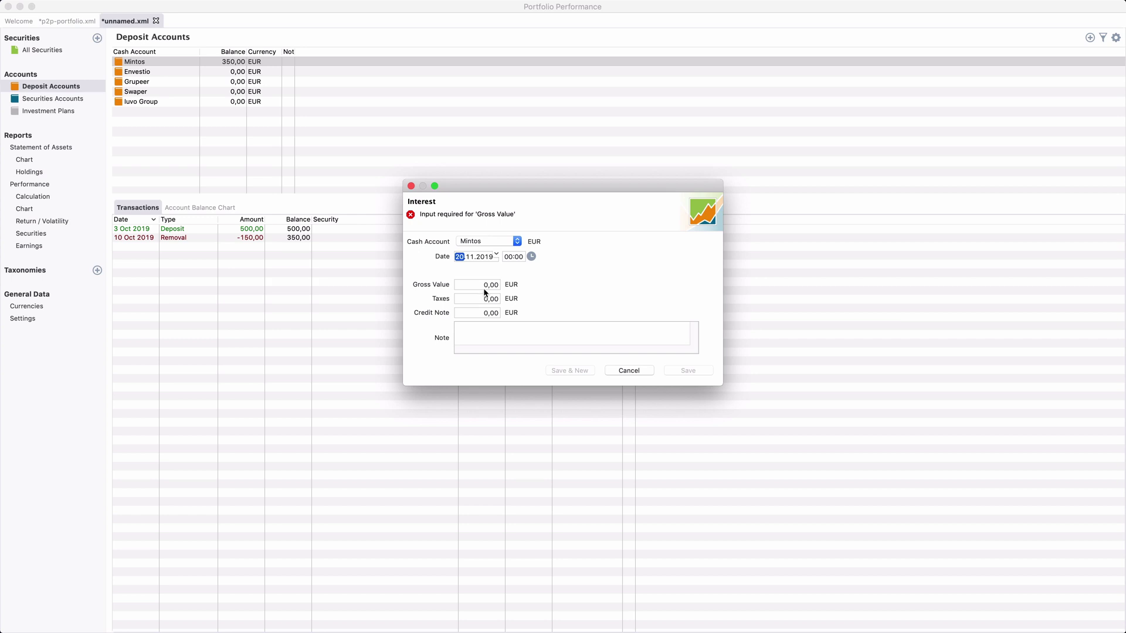
click(461, 260)
text(6)
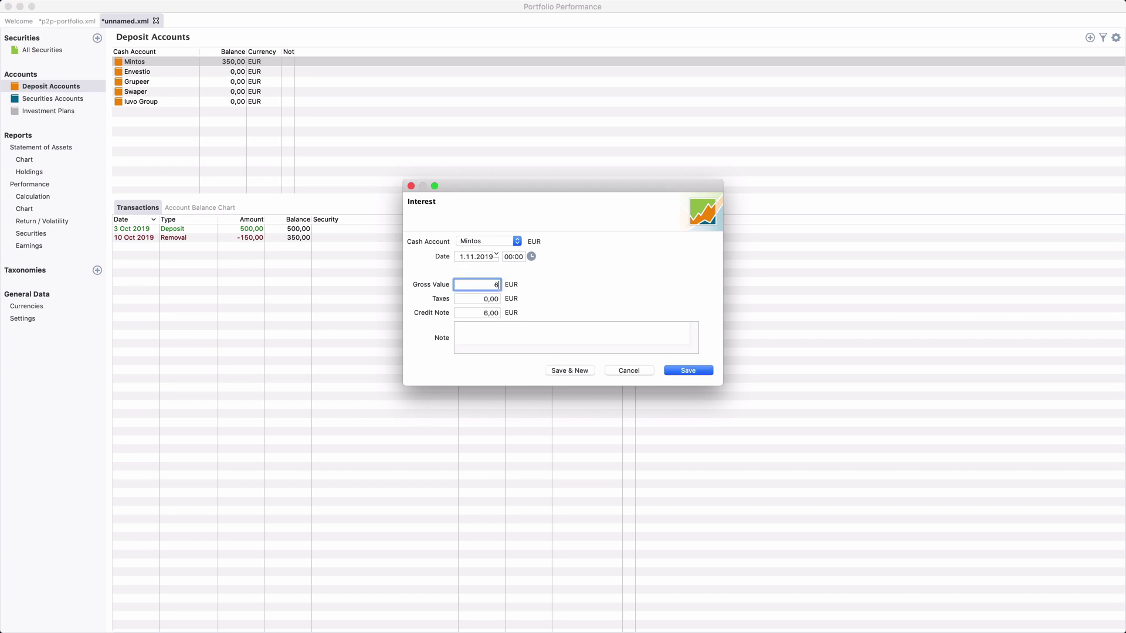
click(691, 370)
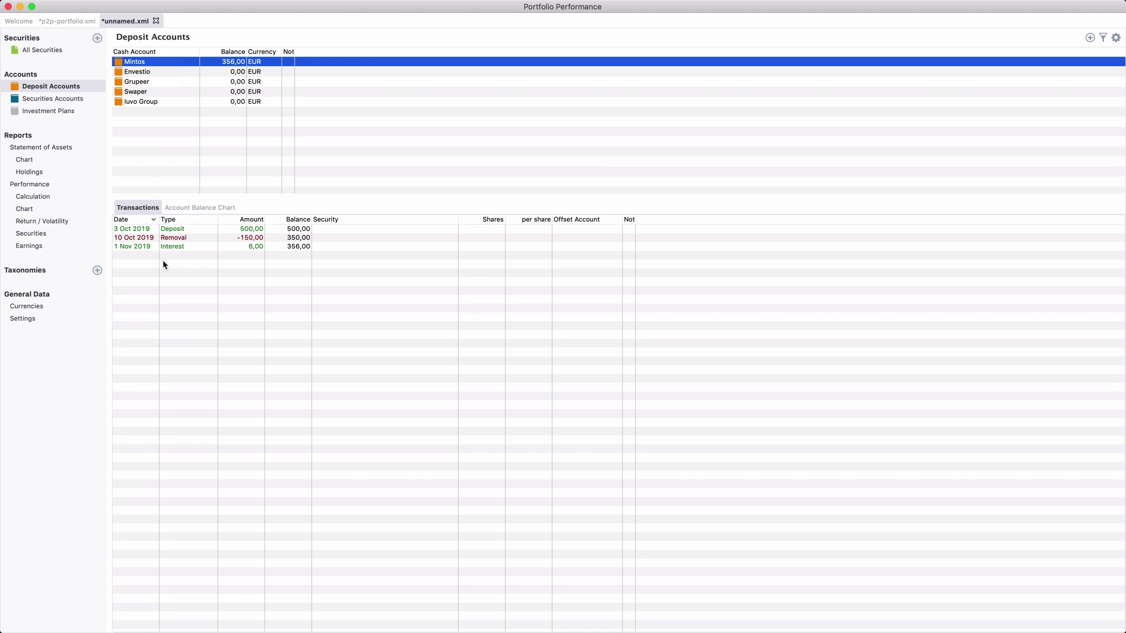
click(70, 22)
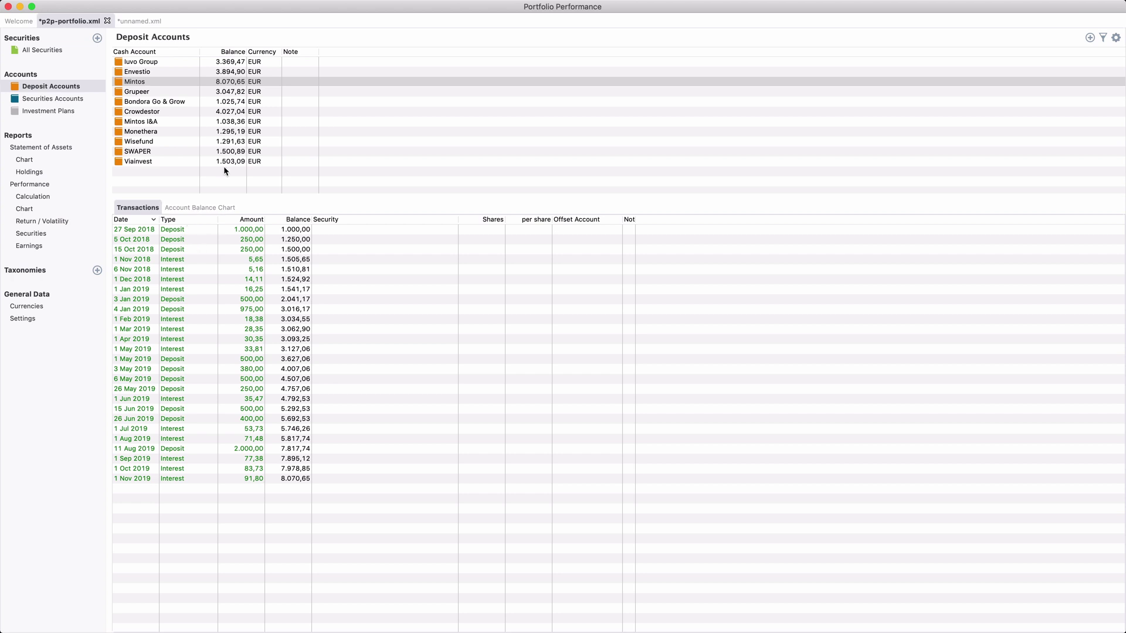
Return to the unnamed.xml file showing Mintos at 356,00 EUR.
click(135, 22)
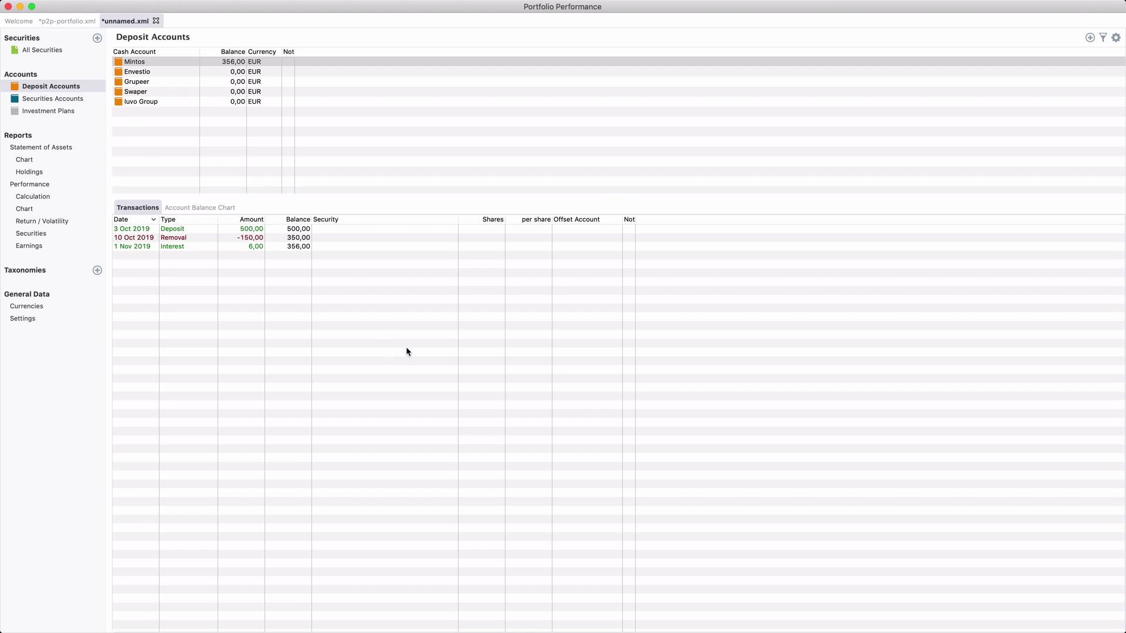
Filter the Mintos 02.01.2019–01.02.2019 account statement to Deposits (+1 475.00), then go to iuvo.
key(ctrl+Up)
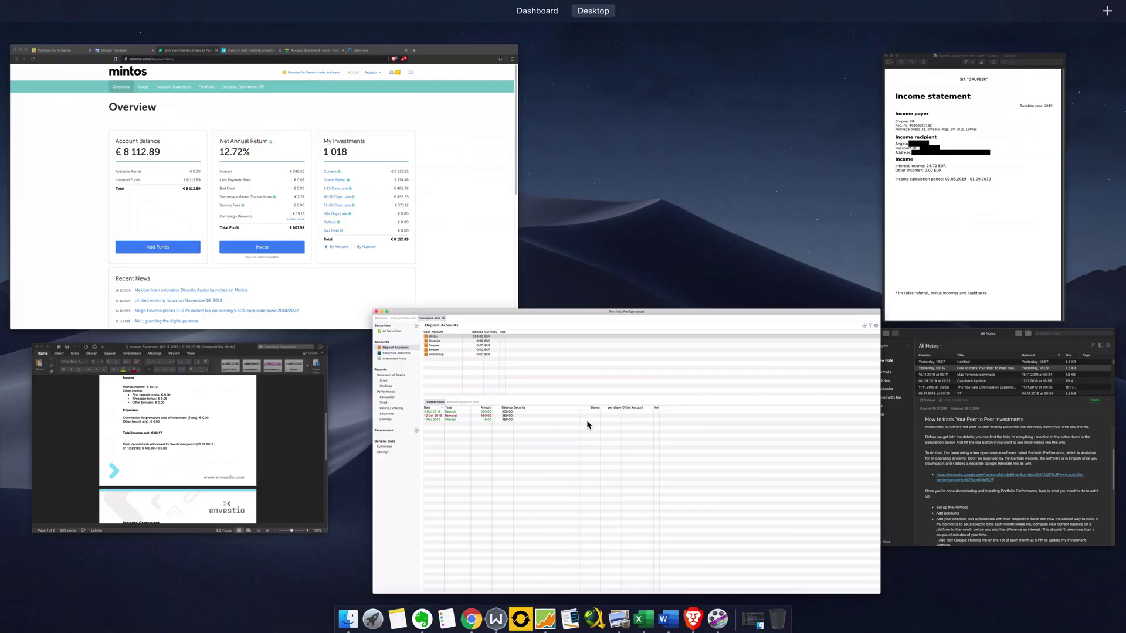
click(386, 281)
click(365, 97)
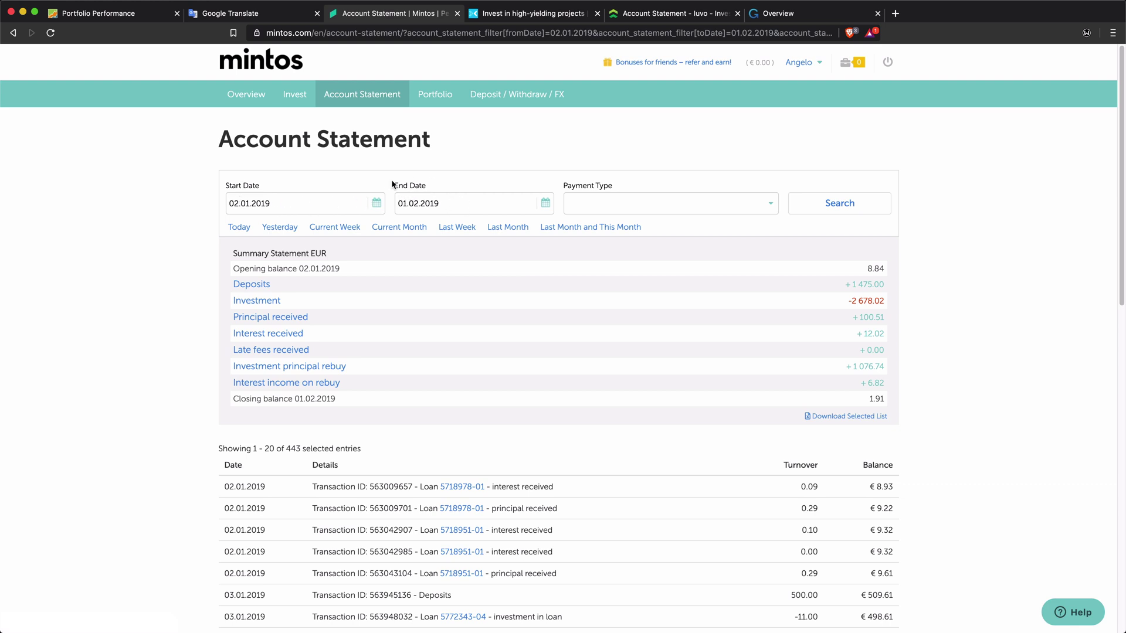
click(846, 204)
click(253, 284)
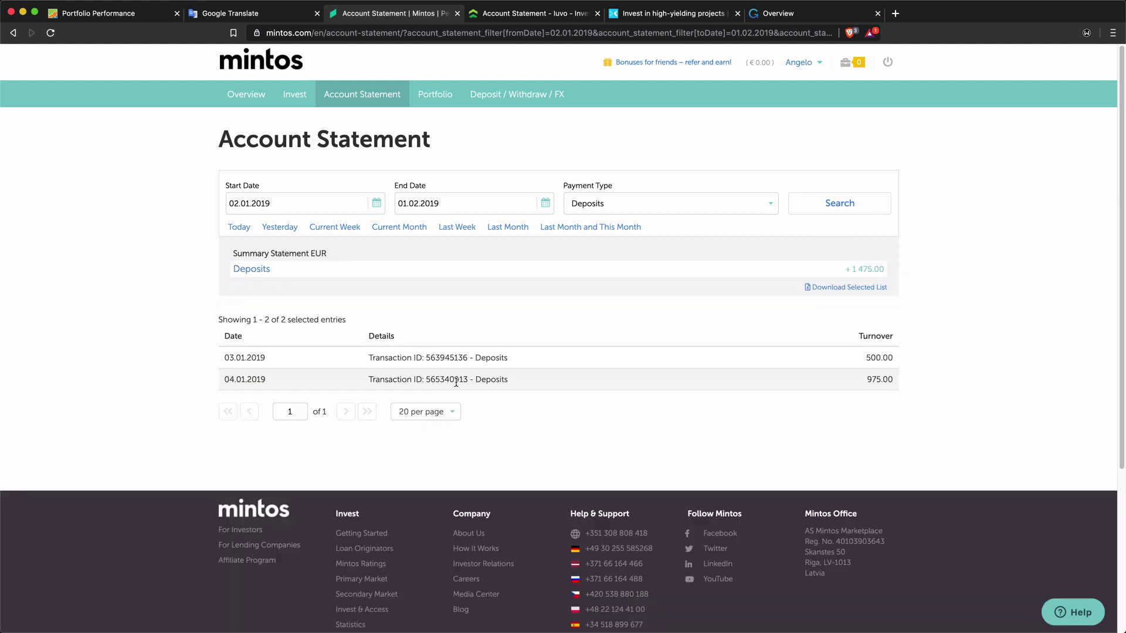
click(529, 17)
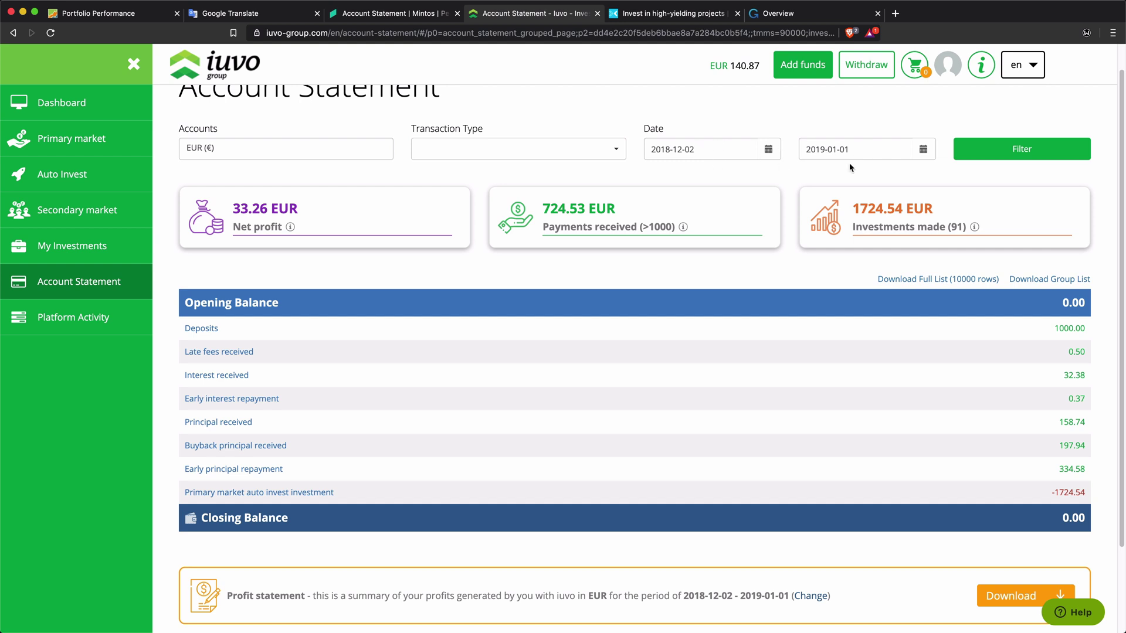
Apply the 2018-12-02 to 2019-01-01 range on iuvo, showing 1000.00 deposits, then go to Envestio.
click(958, 155)
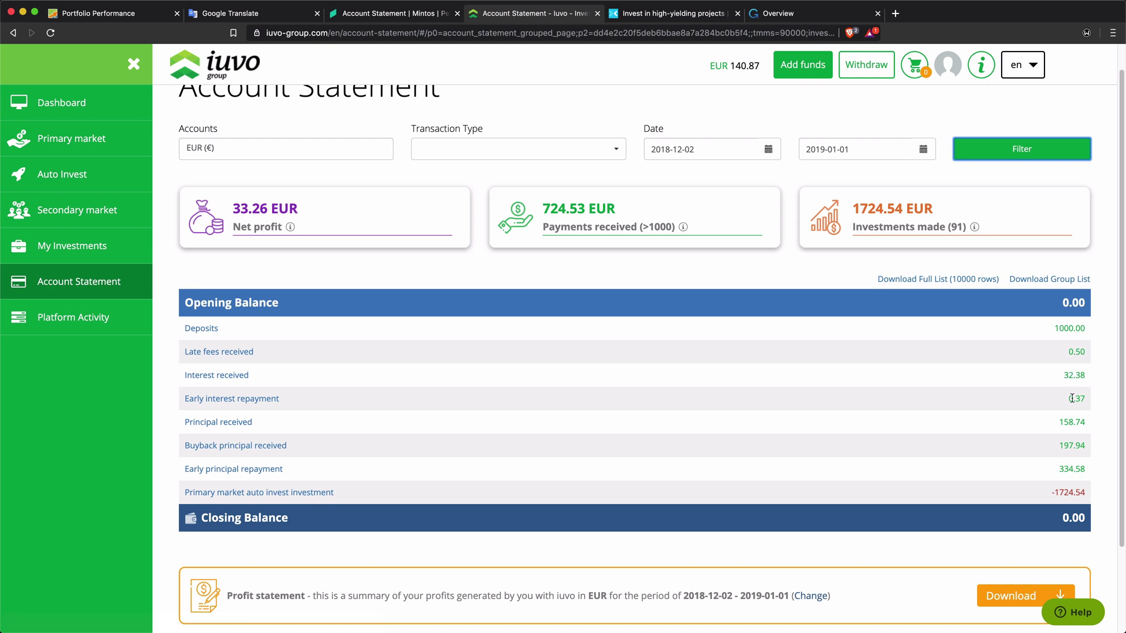
scroll(1071, 398, up, 1)
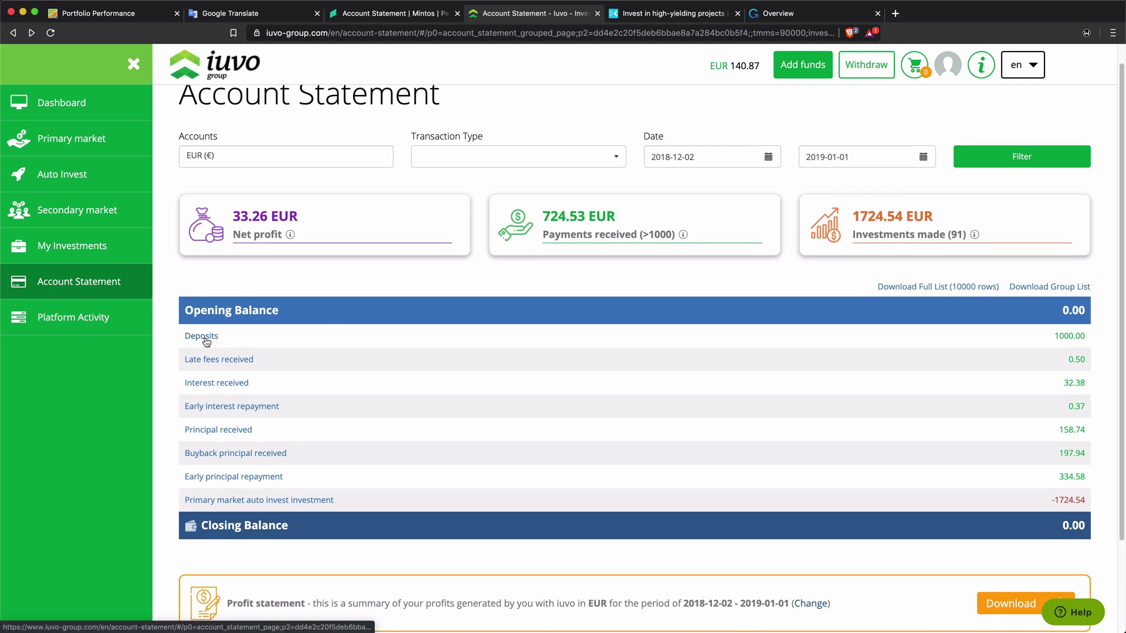
click(668, 12)
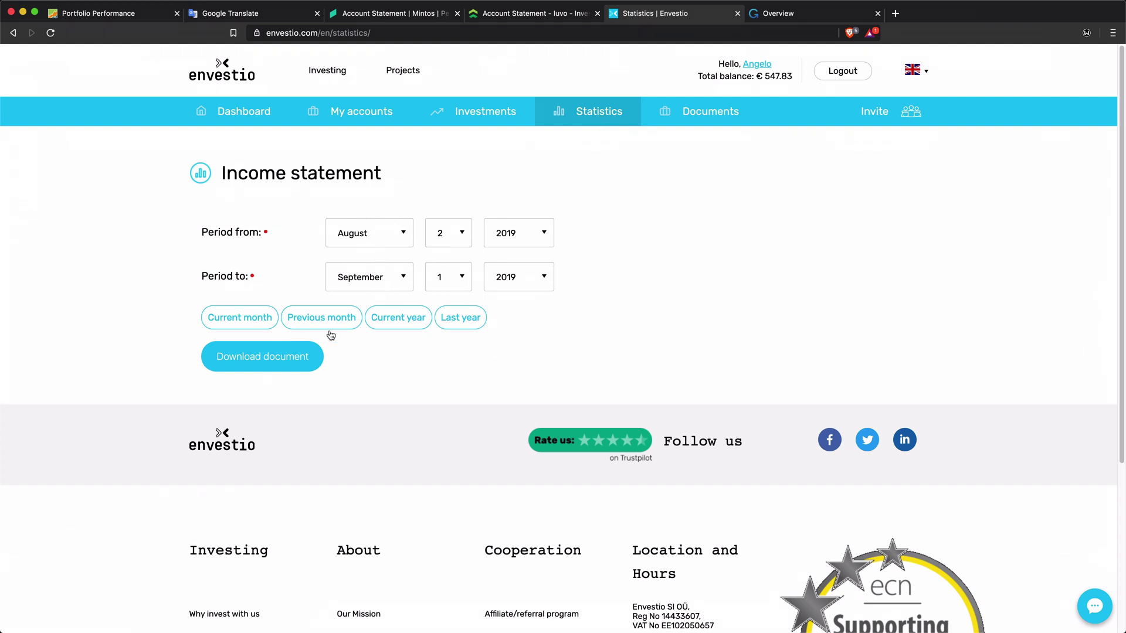
Bring up the Word copy of the Envestio income statement to review it.
key(ctrl+Up)
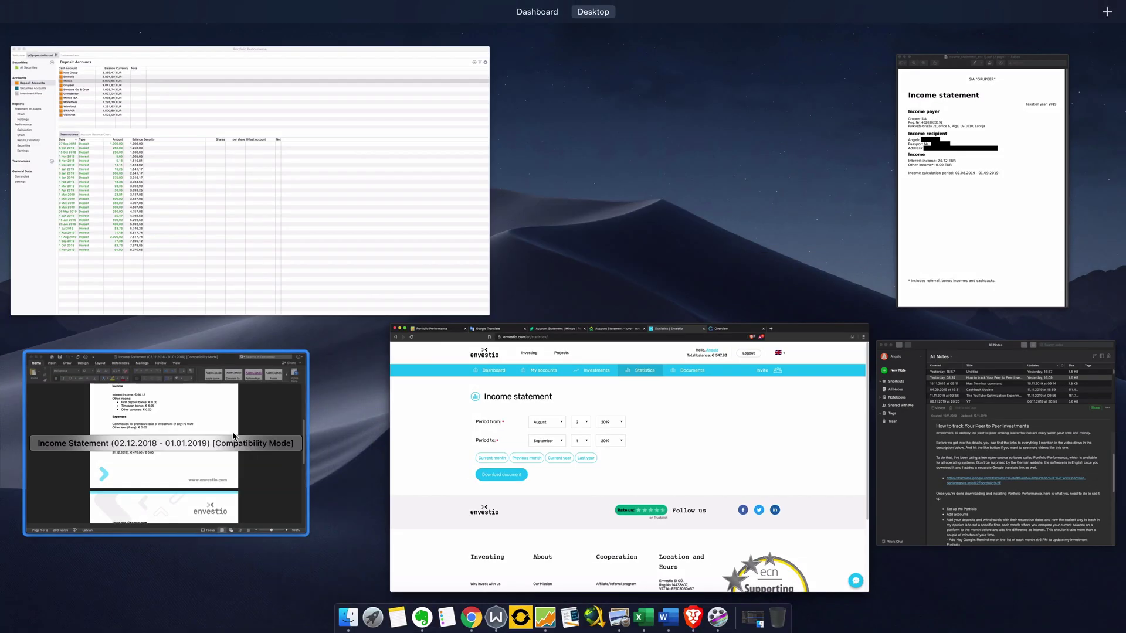
click(233, 437)
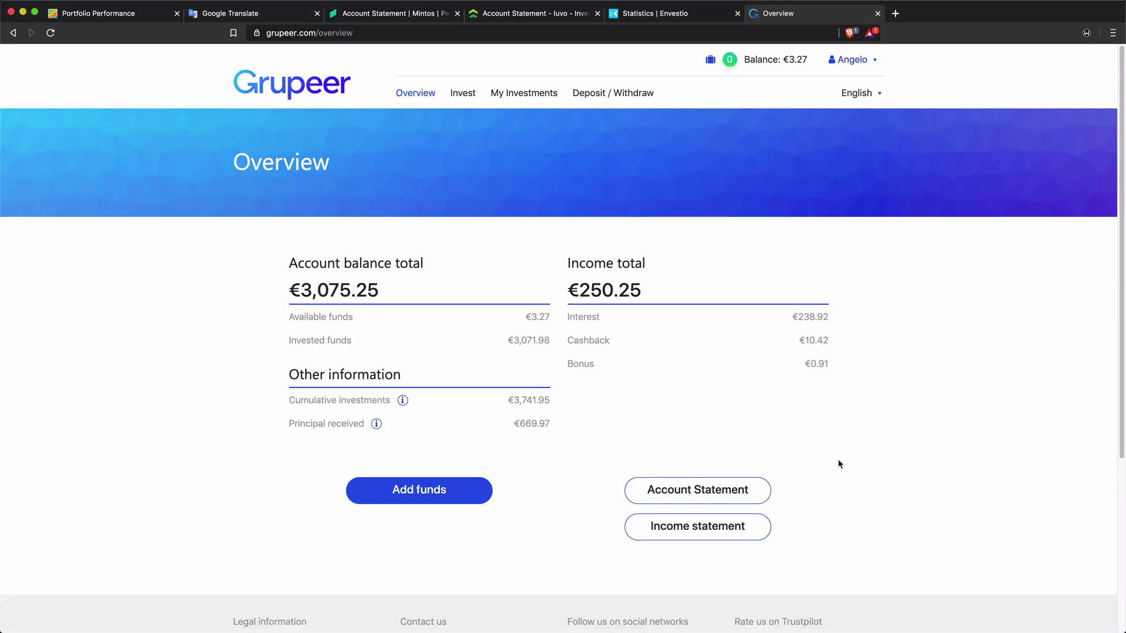
Download Grupeer's 02.08.2019–01.09.2019 income statement, check its 24.72 EUR interest in the PDF, then close it.
click(709, 529)
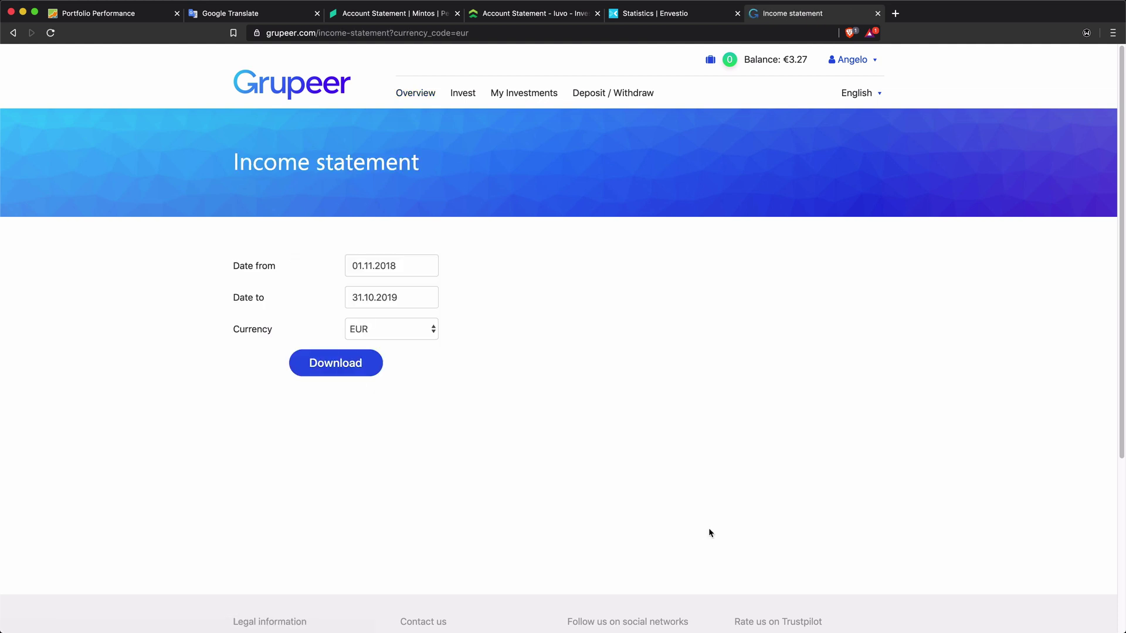
click(338, 369)
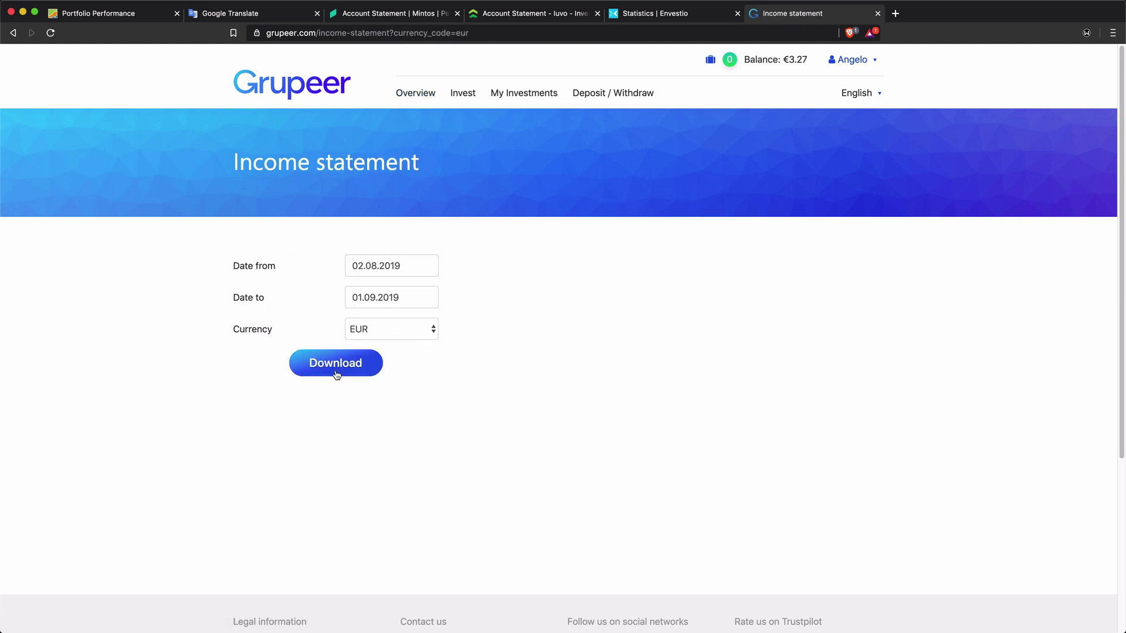
key(ctrl+Up)
click(969, 211)
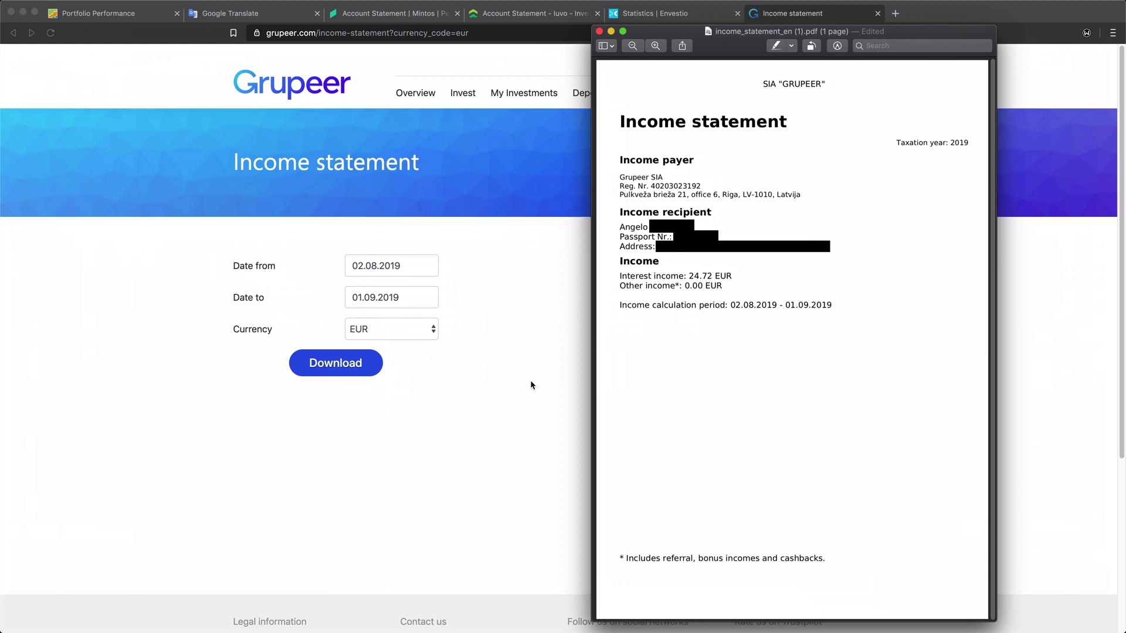
key(super+w)
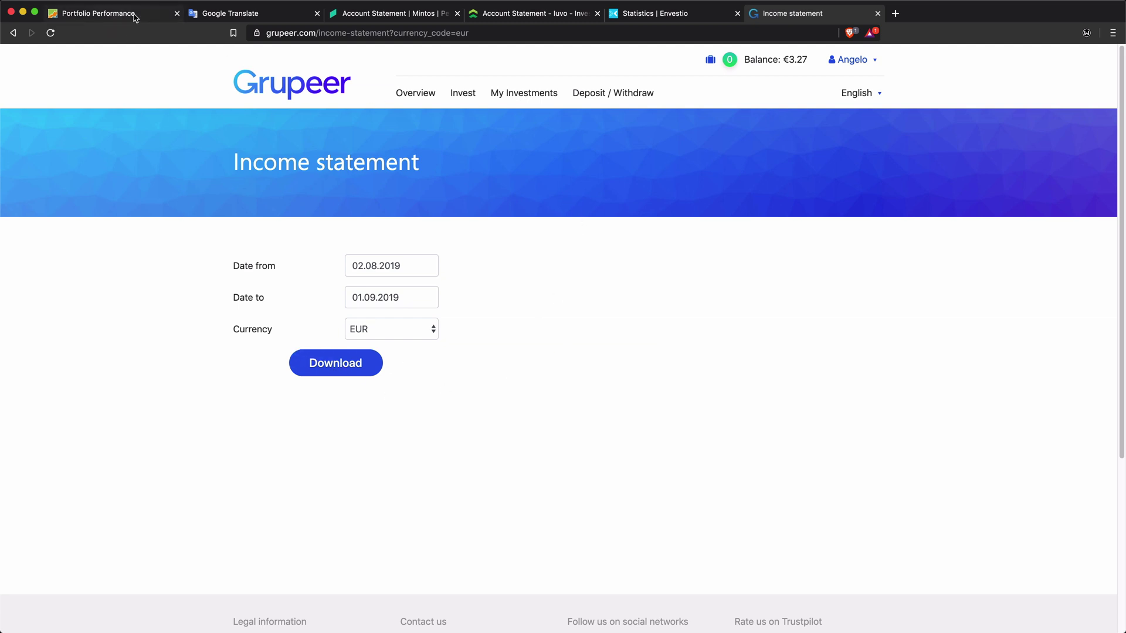
Back in Portfolio Performance, view the P2P Returns dashboard, then bring up the unnamed.xml file.
key(super+Tab)
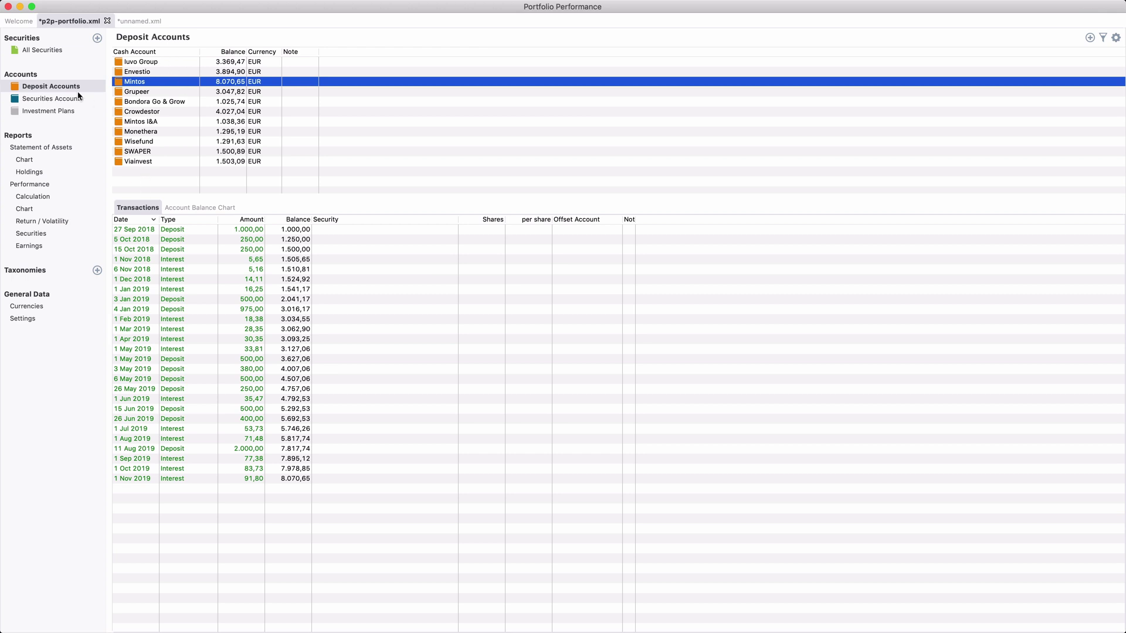
click(32, 185)
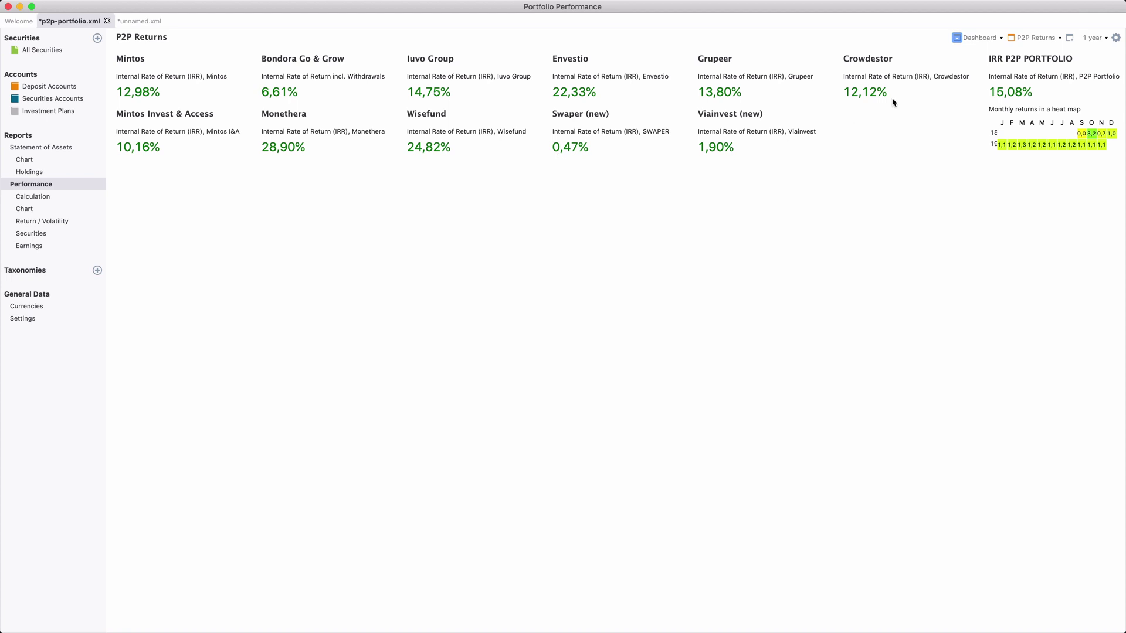
key(ctrl+Page_Down)
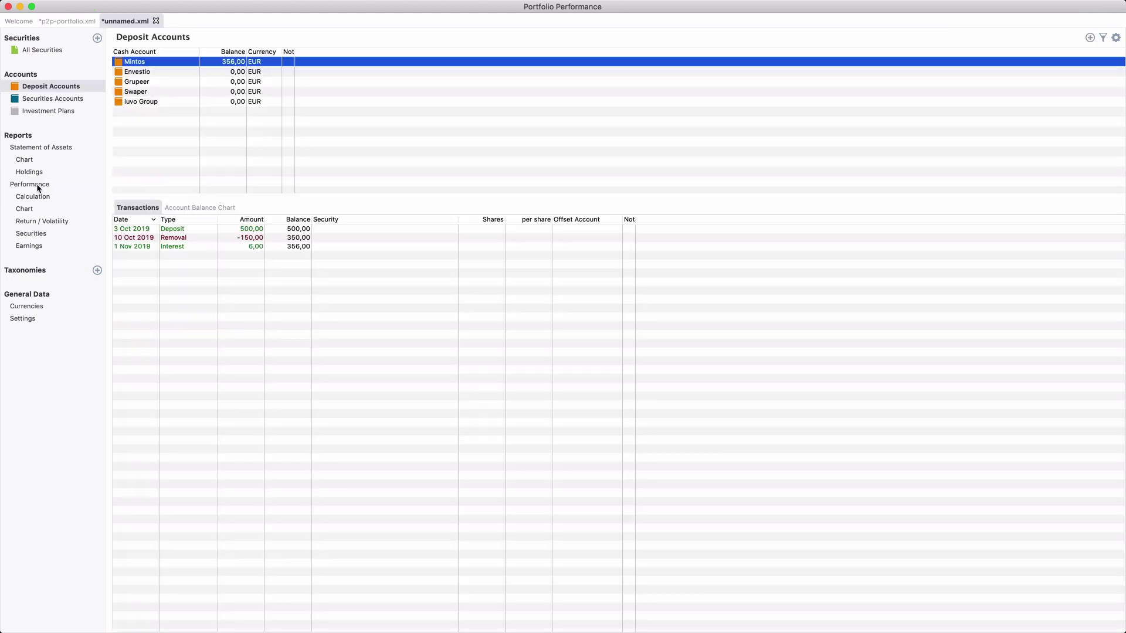
Create a new dashboard named 'P2P Portfolio' in unnamed.xml's Performance view.
click(30, 184)
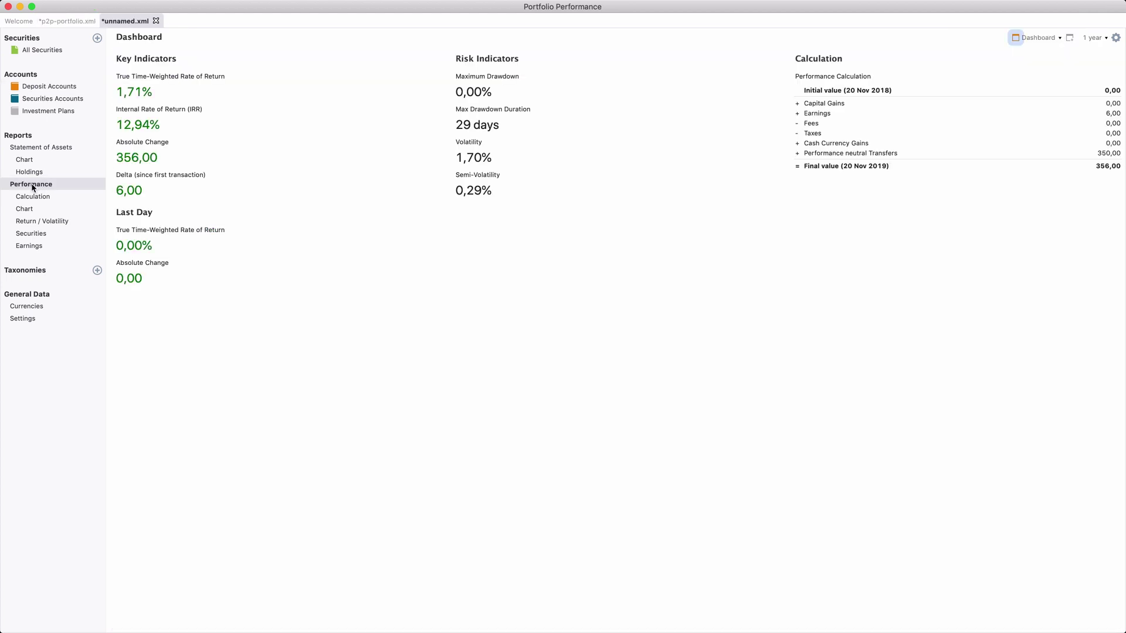
click(1069, 38)
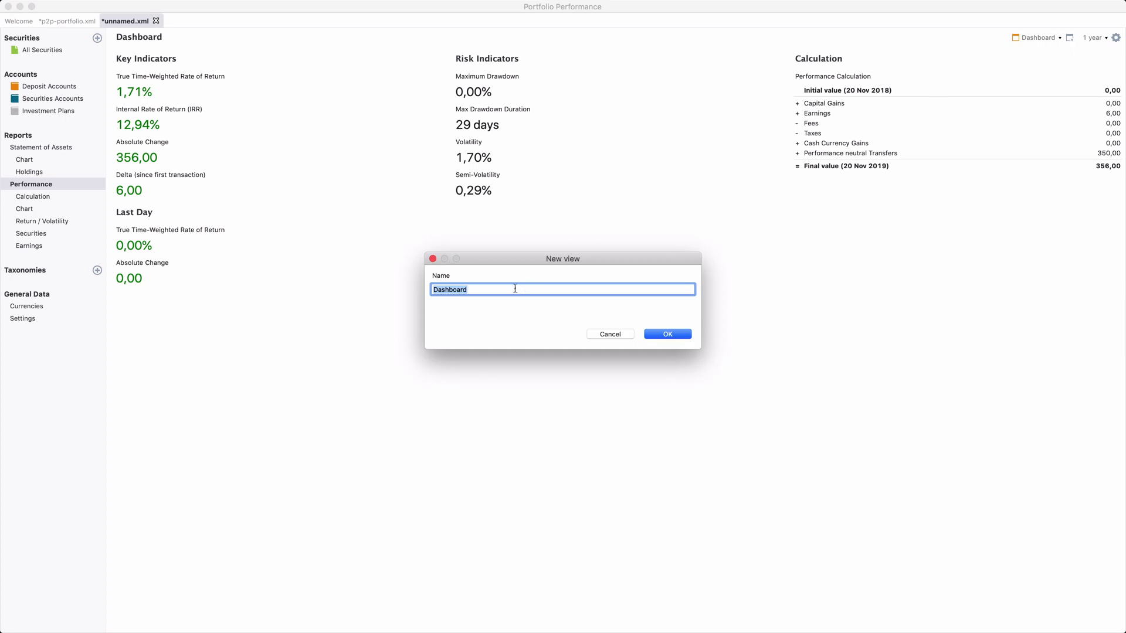
text(P2P Portfolio)
click(670, 337)
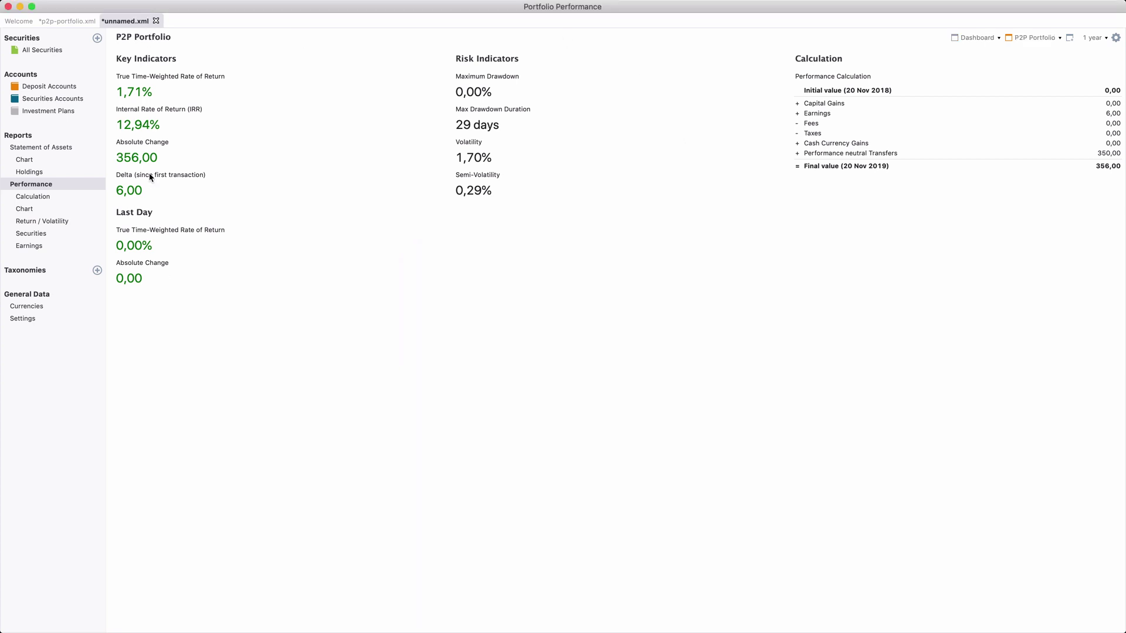
Delete the default Key Indicators heading, the left-column widget and the Calculation widget.
right_click(146, 60)
click(154, 105)
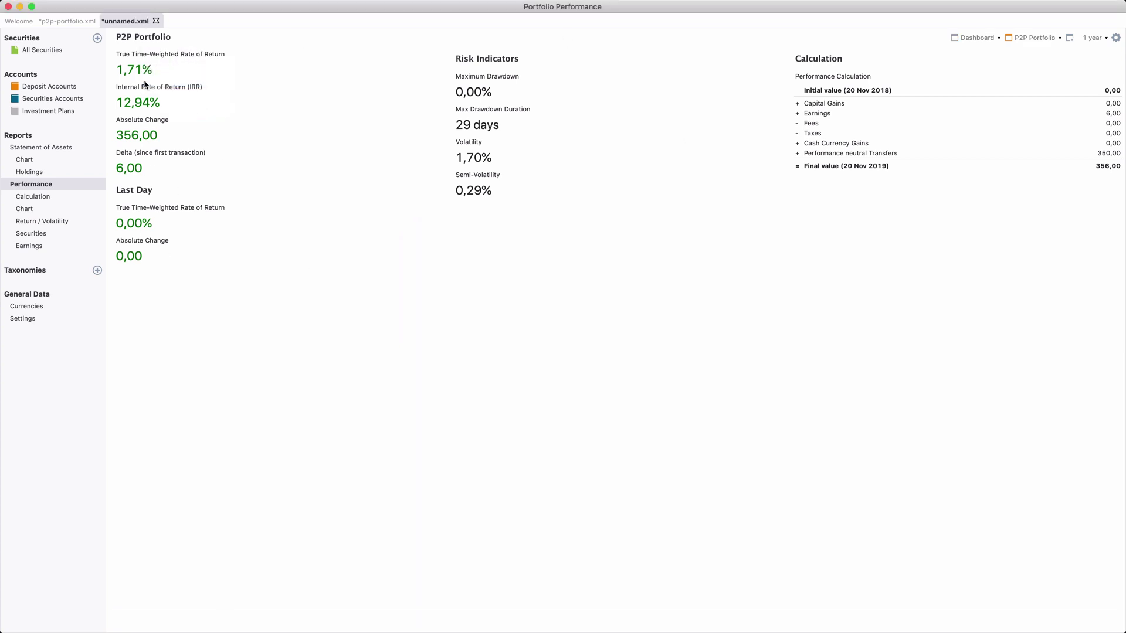
right_click(166, 64)
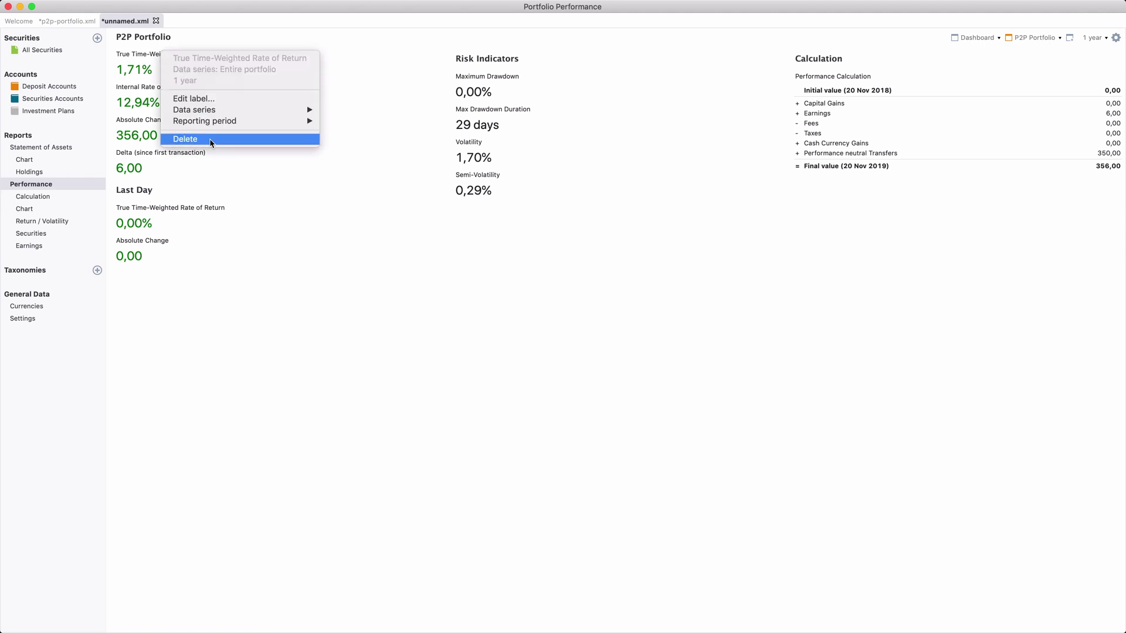
click(211, 140)
right_click(827, 58)
click(864, 156)
Add a Heading widget to the empty first column.
right_click(142, 70)
mouse_move(187, 77)
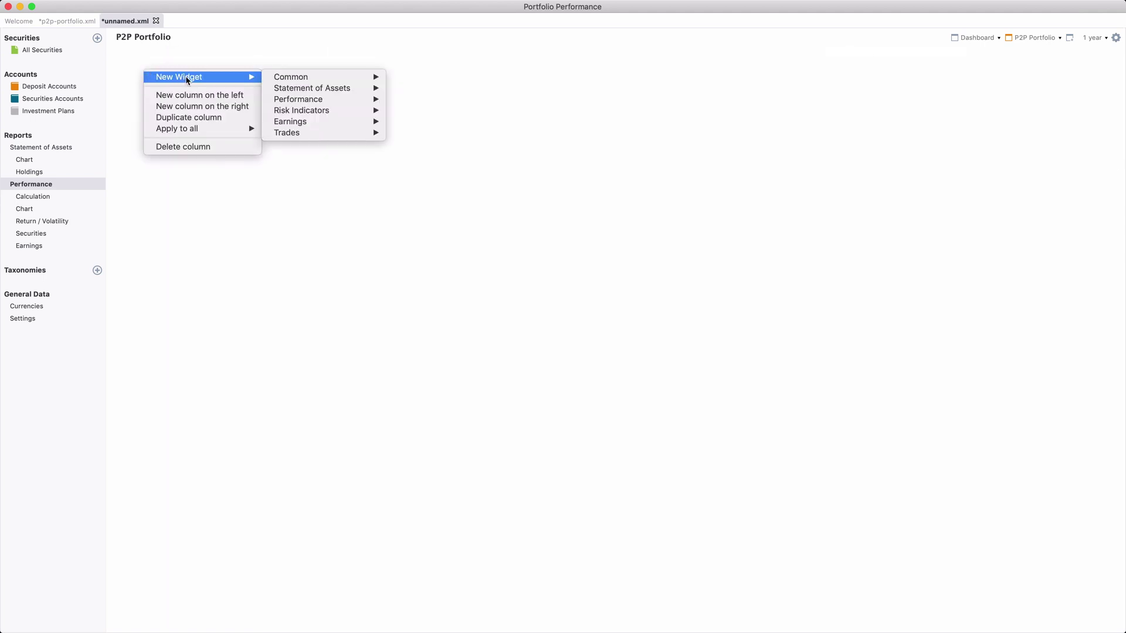
mouse_move(292, 77)
click(447, 83)
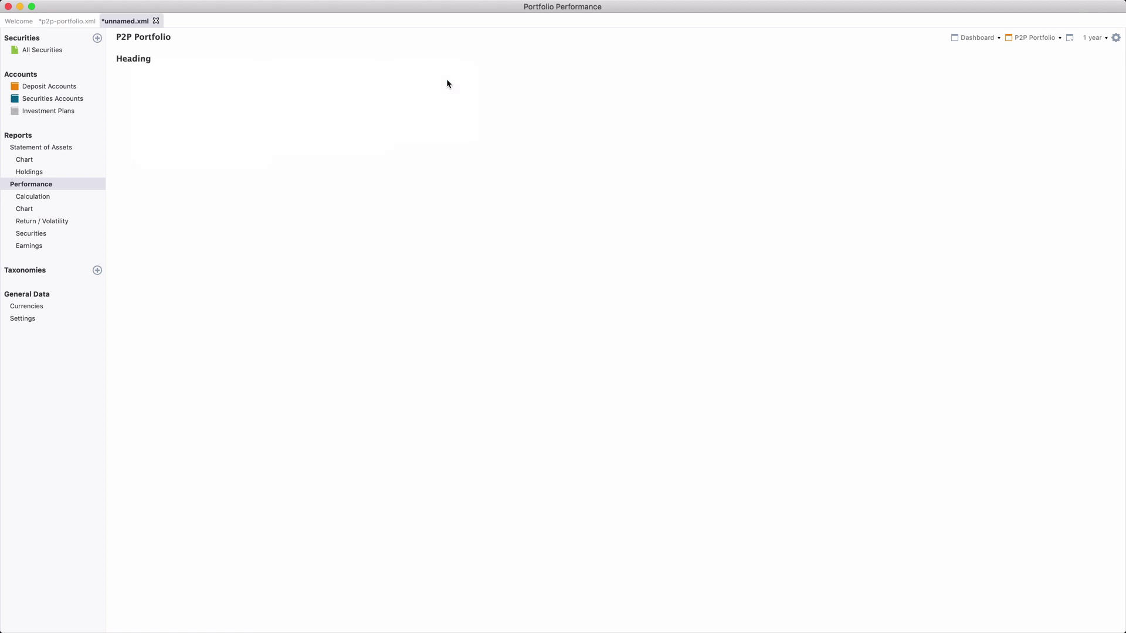
Label the first two column headings Mintos and Grupeer.
right_click(150, 57)
click(176, 81)
text(Mintos)
key(Return)
text(u)
text(peer)
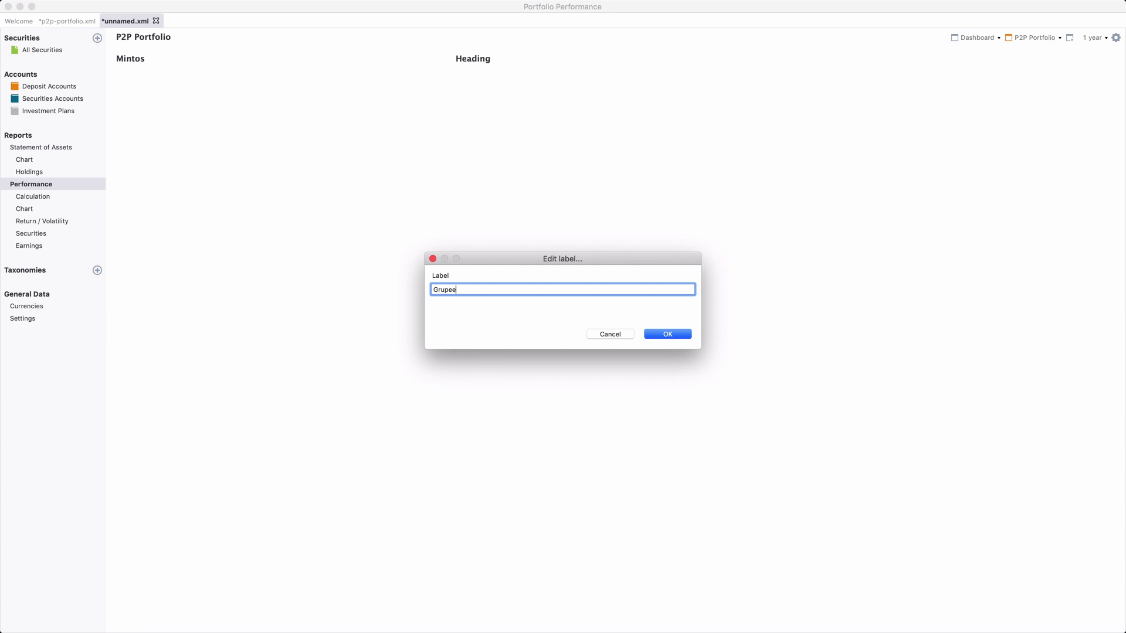
key(Return)
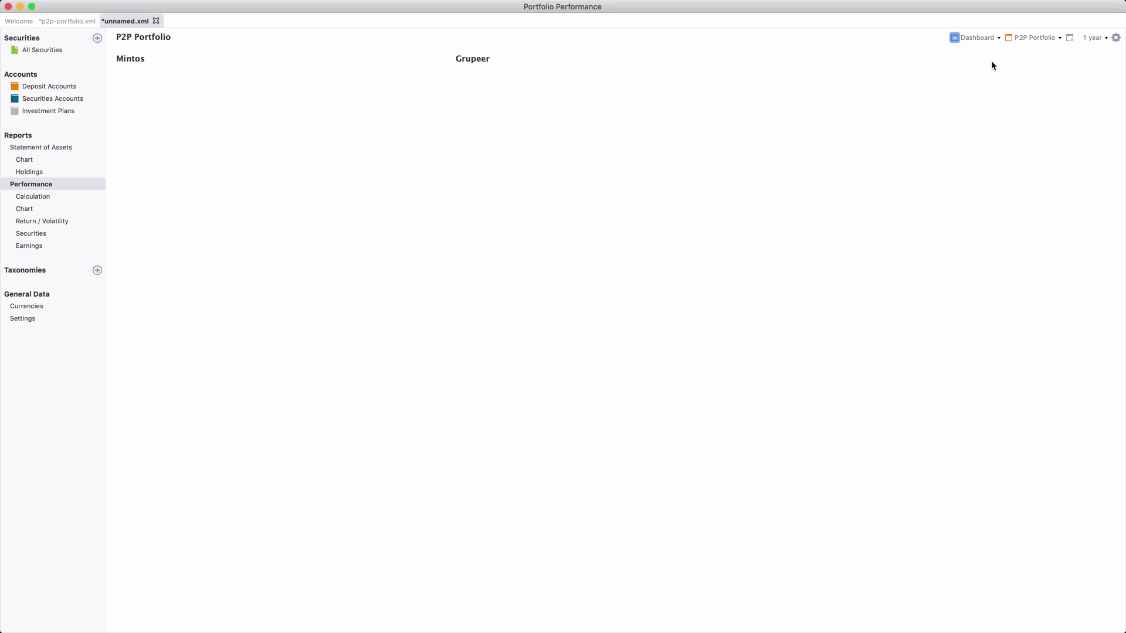
Add a heading labelled Envestio to the third column.
right_click(837, 61)
click(894, 66)
right_click(807, 66)
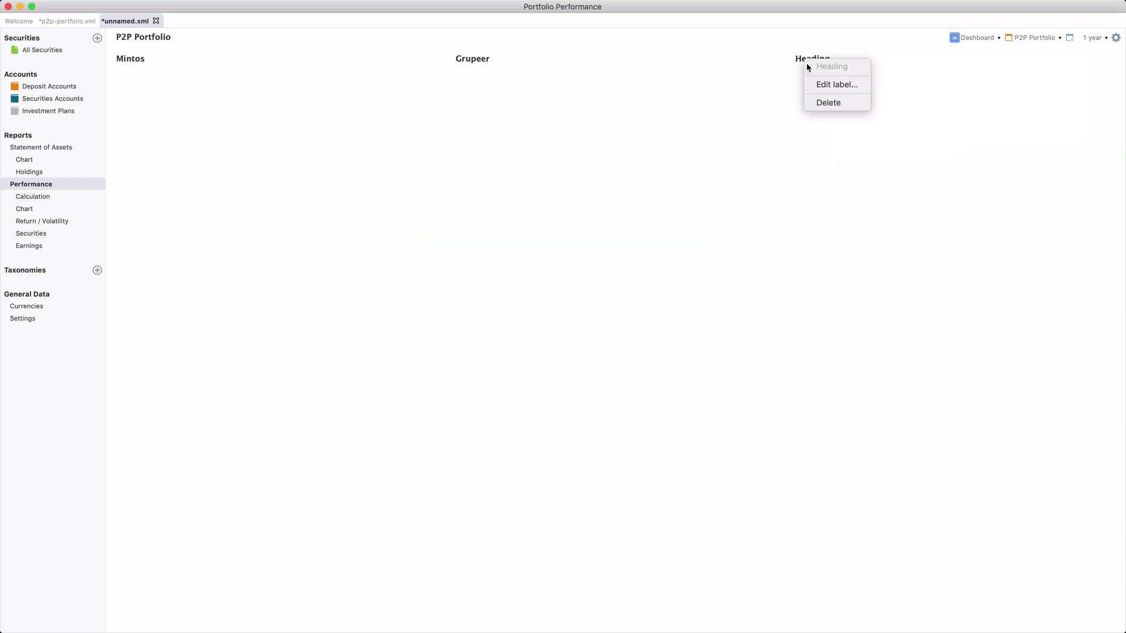
click(820, 86)
text(Envestio)
key(Return)
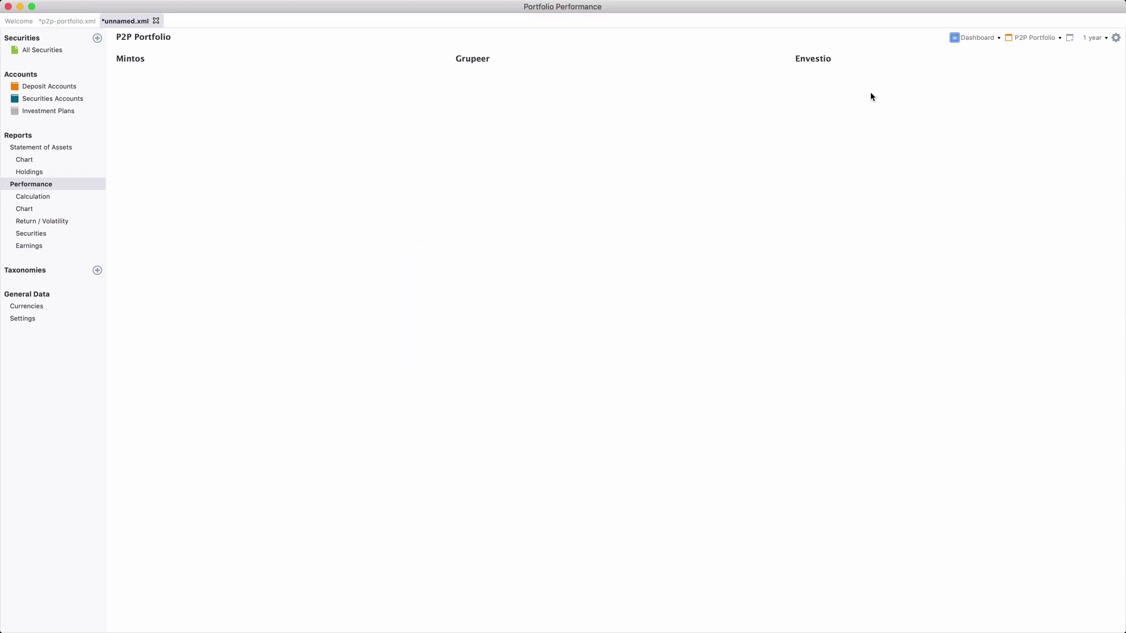
Add two more columns to the dashboard layout.
click(1116, 38)
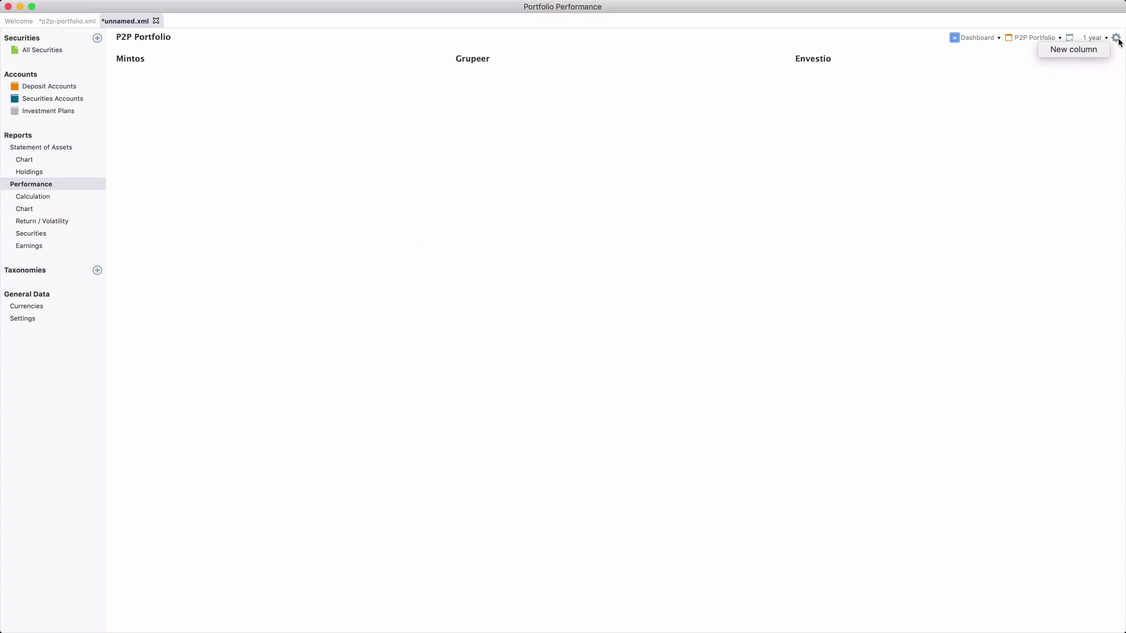
click(1098, 49)
click(1116, 38)
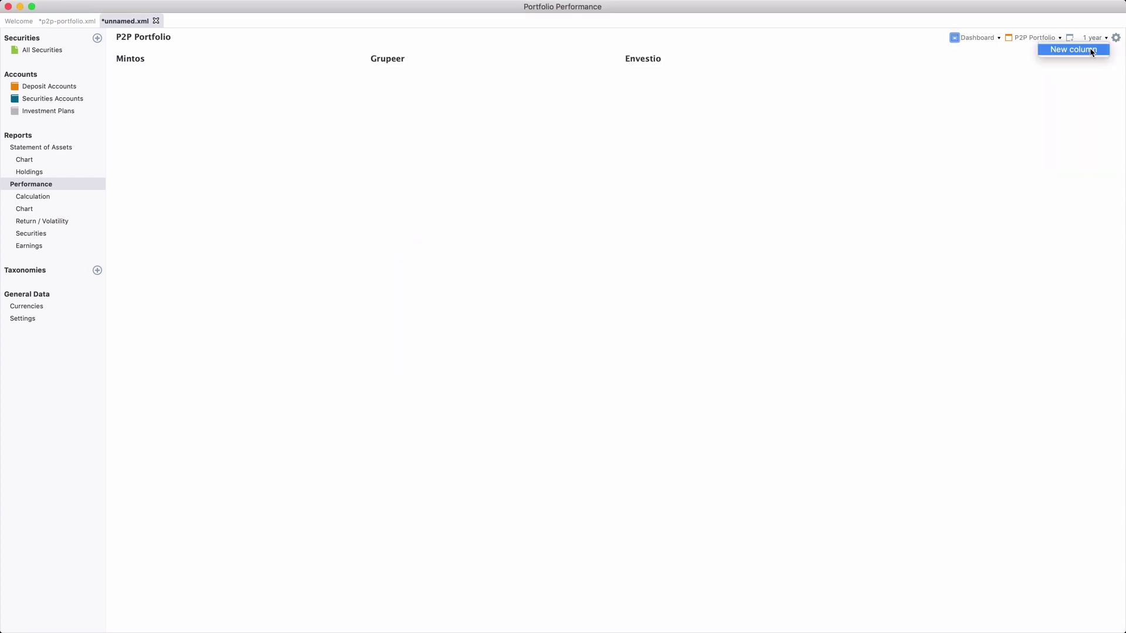
click(1101, 49)
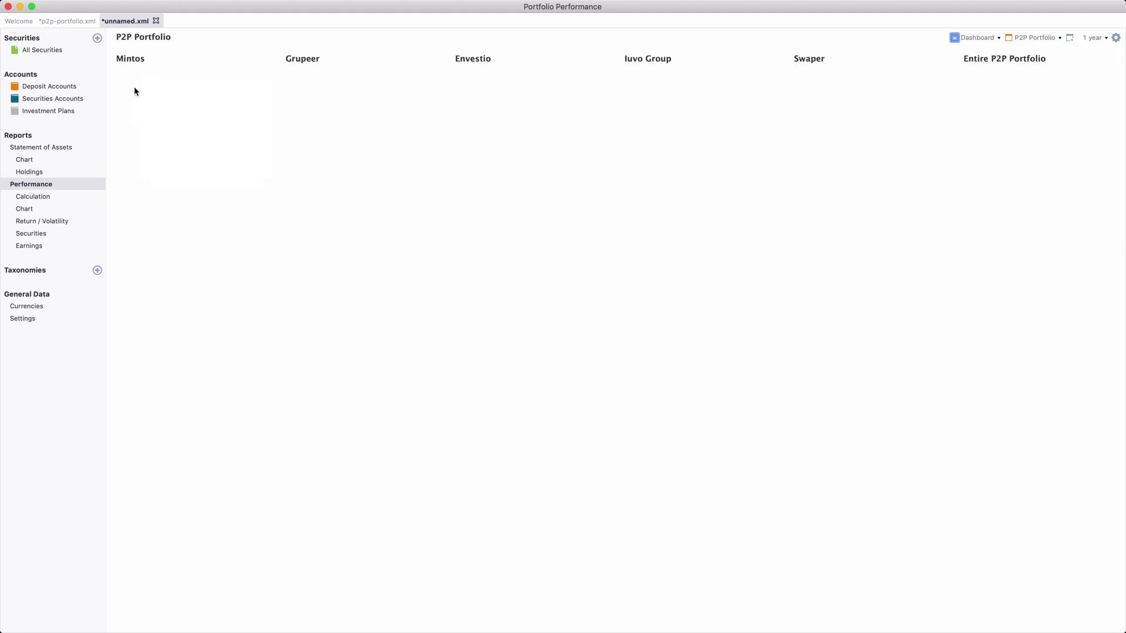
Add an Internal Rate of Return widget under the Mintos heading.
right_click(128, 78)
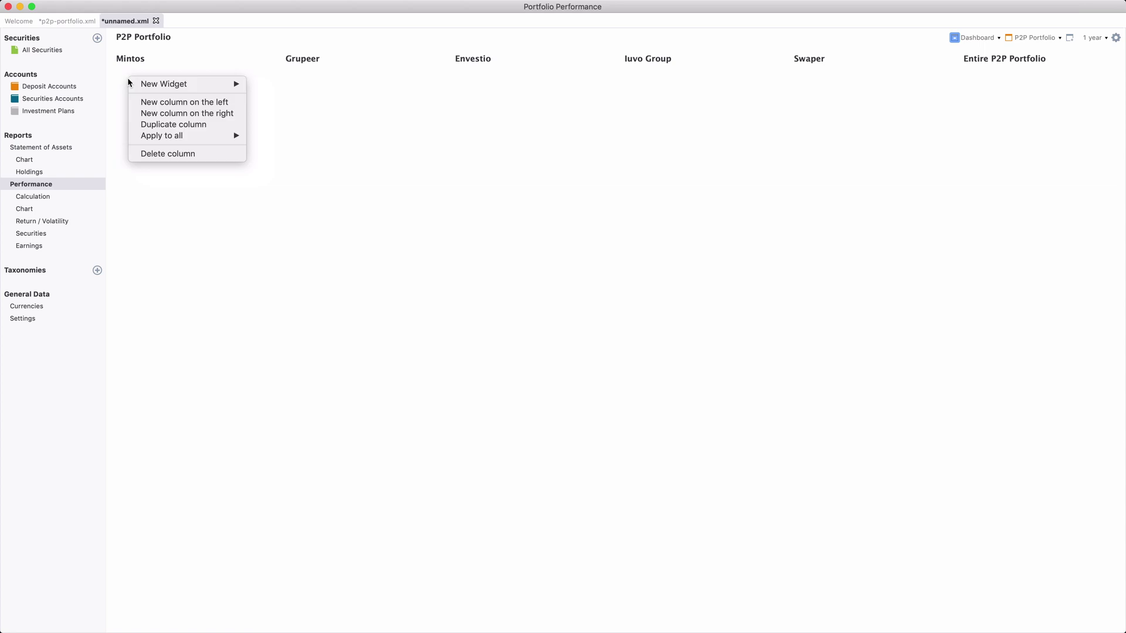
mouse_move(167, 85)
mouse_move(305, 112)
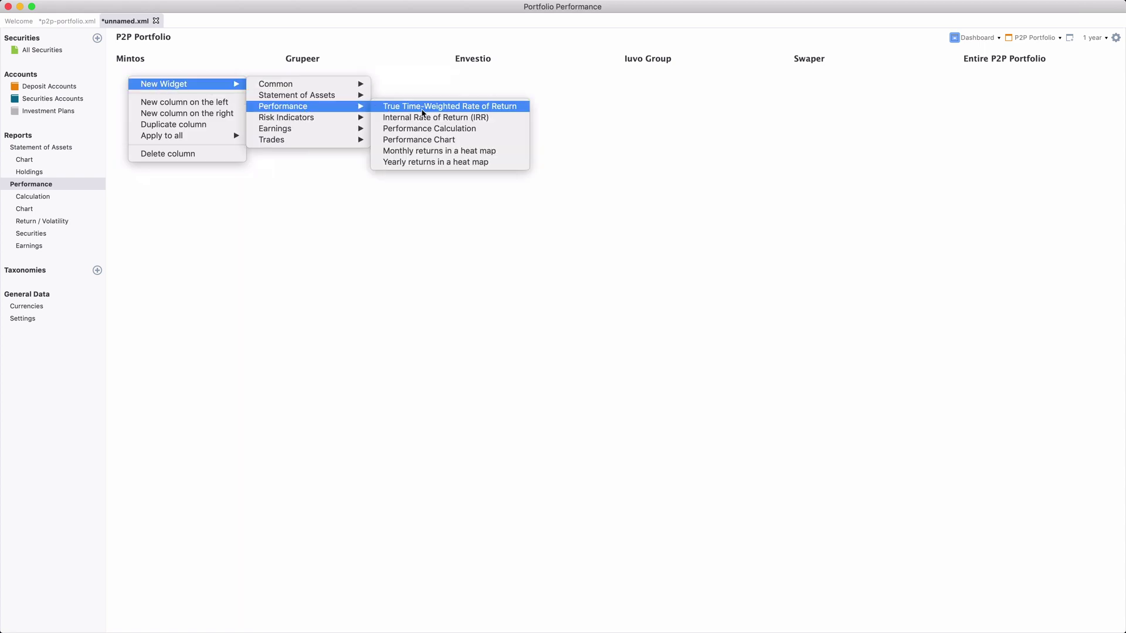
click(426, 118)
Switch the IRR widget's data series to Mintos (12,94%), then check the Deposit Accounts.
right_click(156, 79)
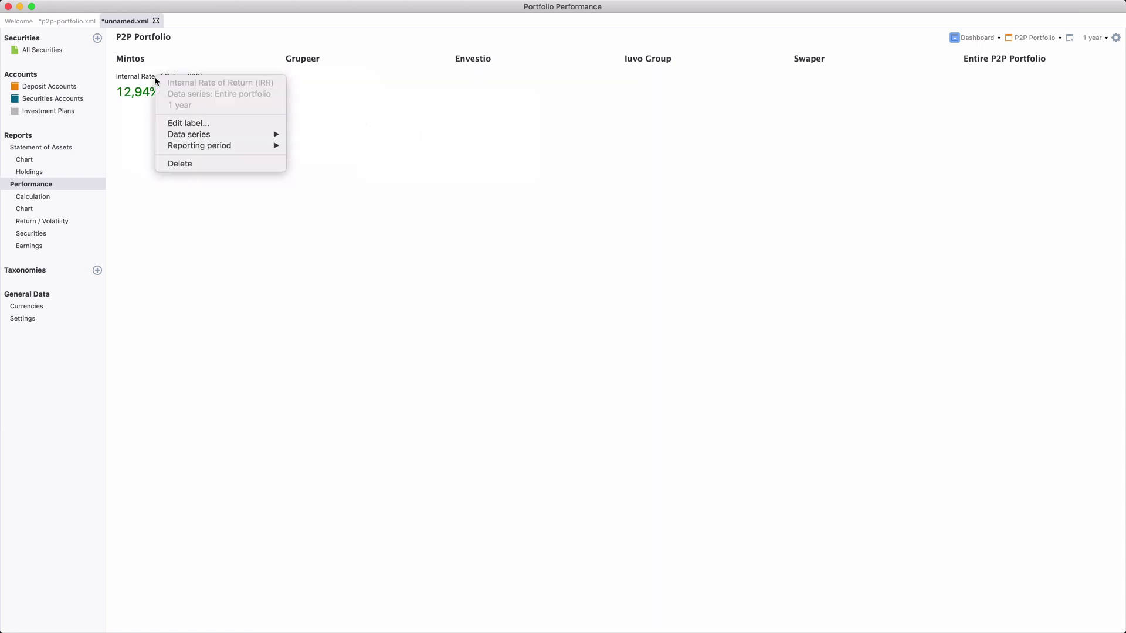
mouse_move(209, 134)
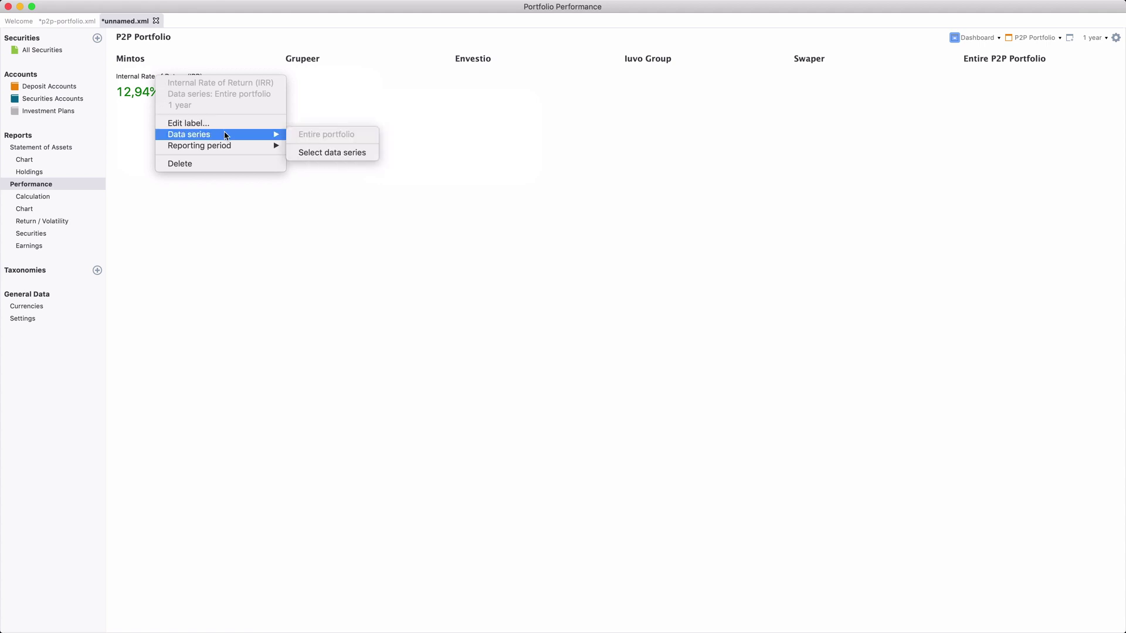
click(322, 153)
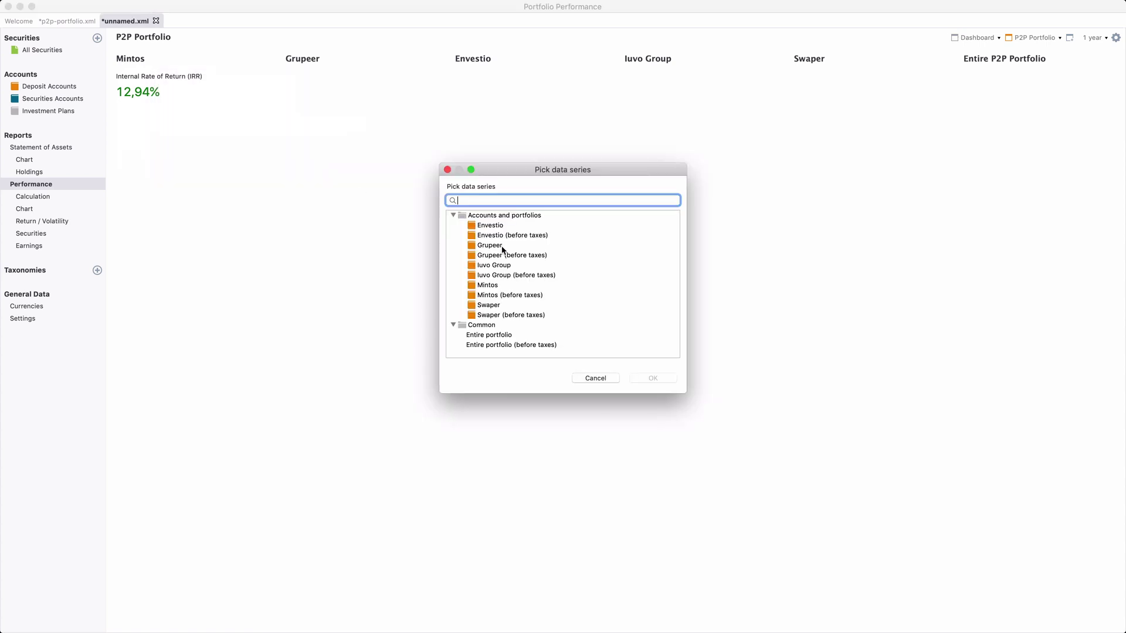
click(490, 287)
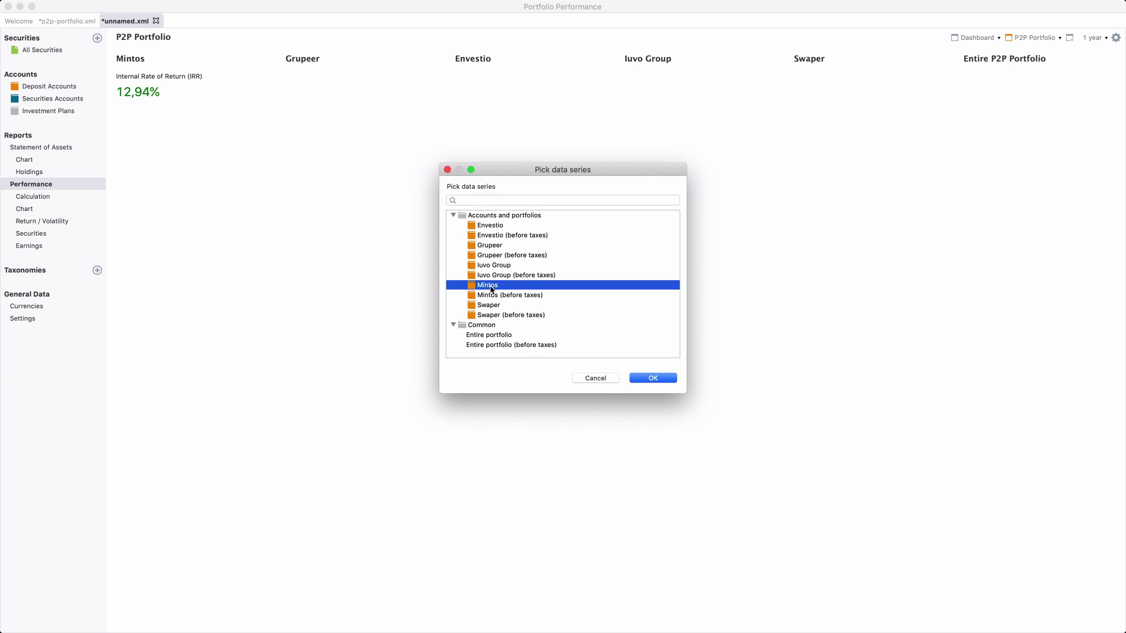
click(652, 378)
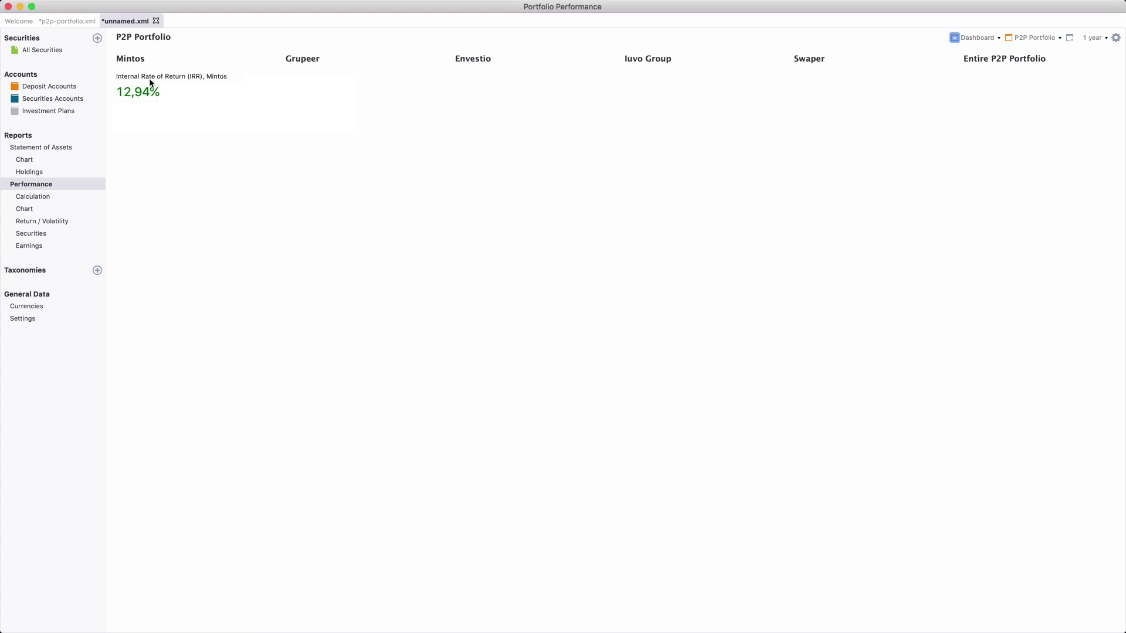
click(54, 86)
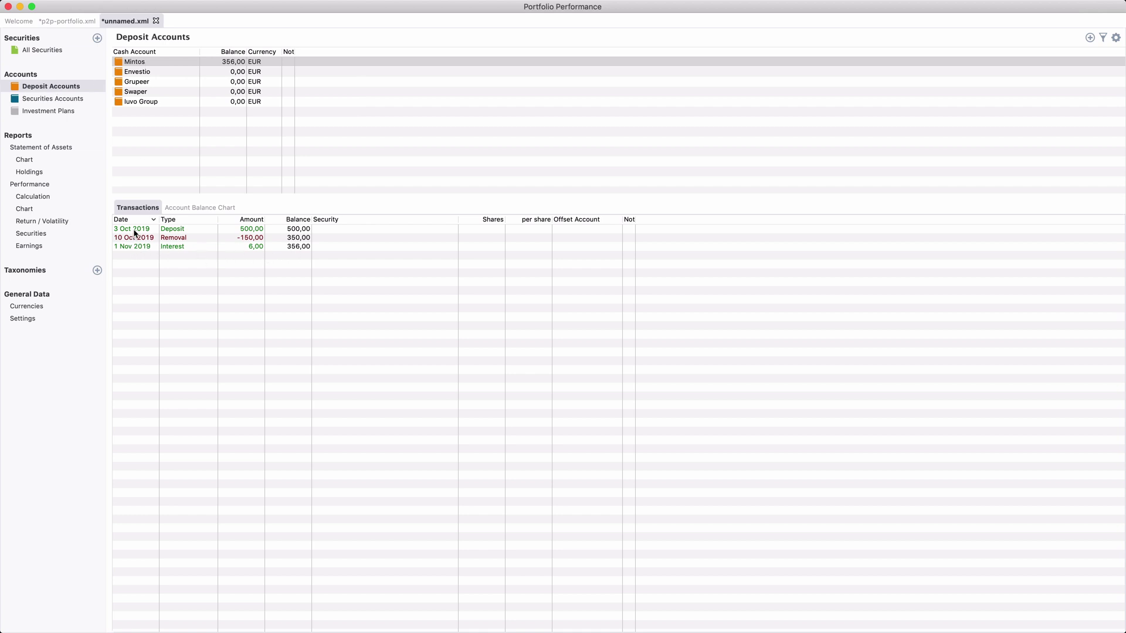
Give the Mintos IRR widget a custom reporting period from 3.10.2019 until 1.11.2019.
click(32, 185)
right_click(168, 78)
mouse_move(249, 148)
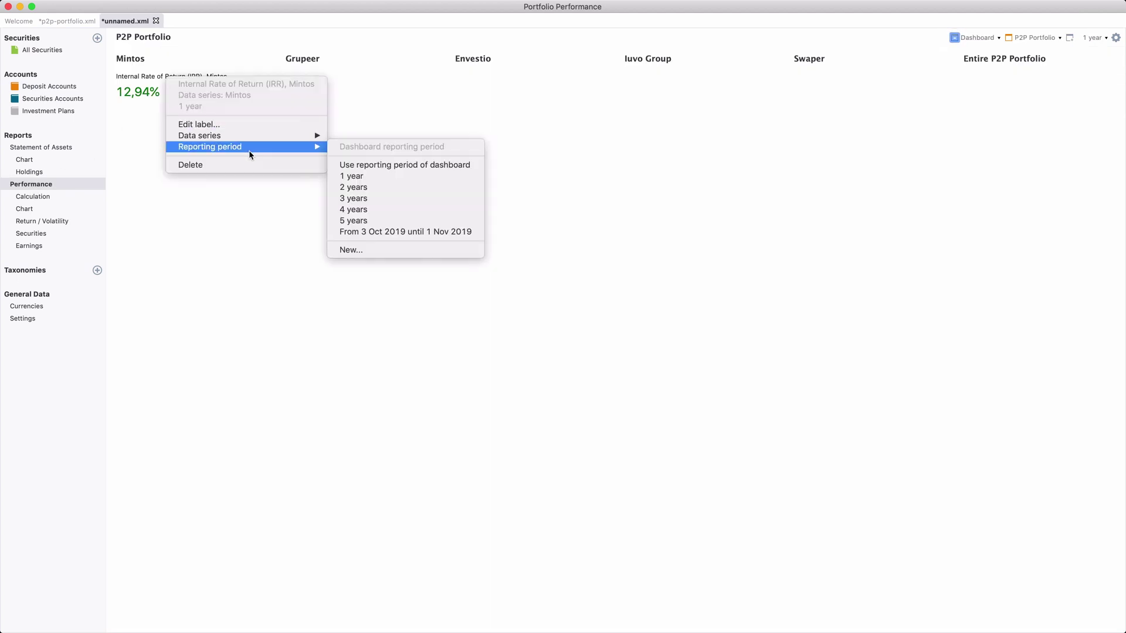
click(374, 249)
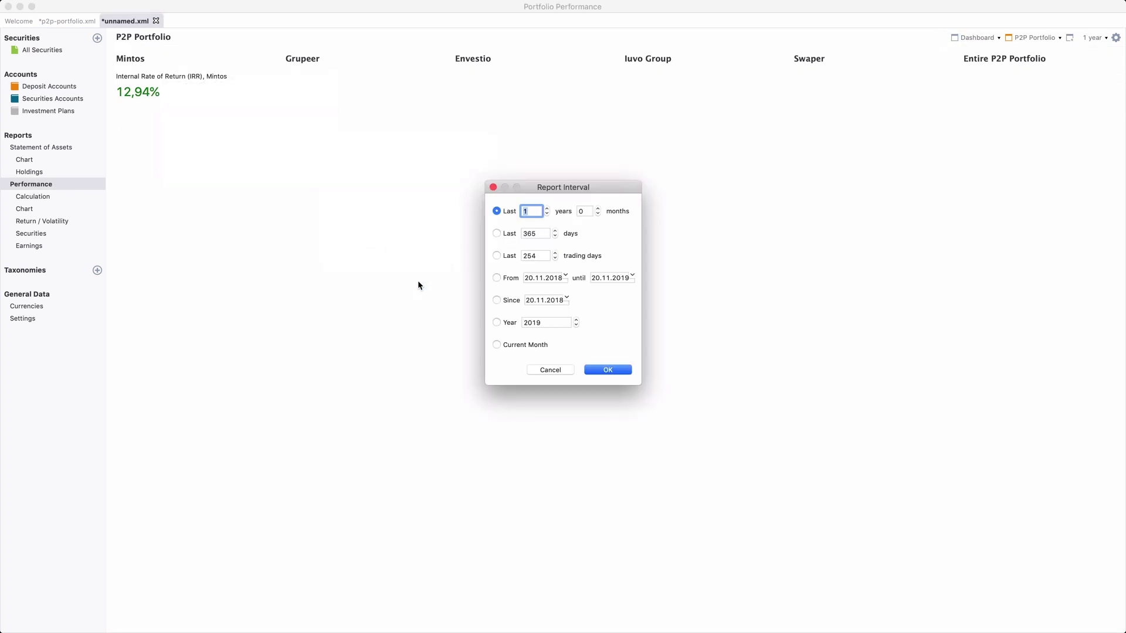
click(530, 279)
text(3)
key(Right)
text(10)
key(Right)
text(2019)
click(597, 279)
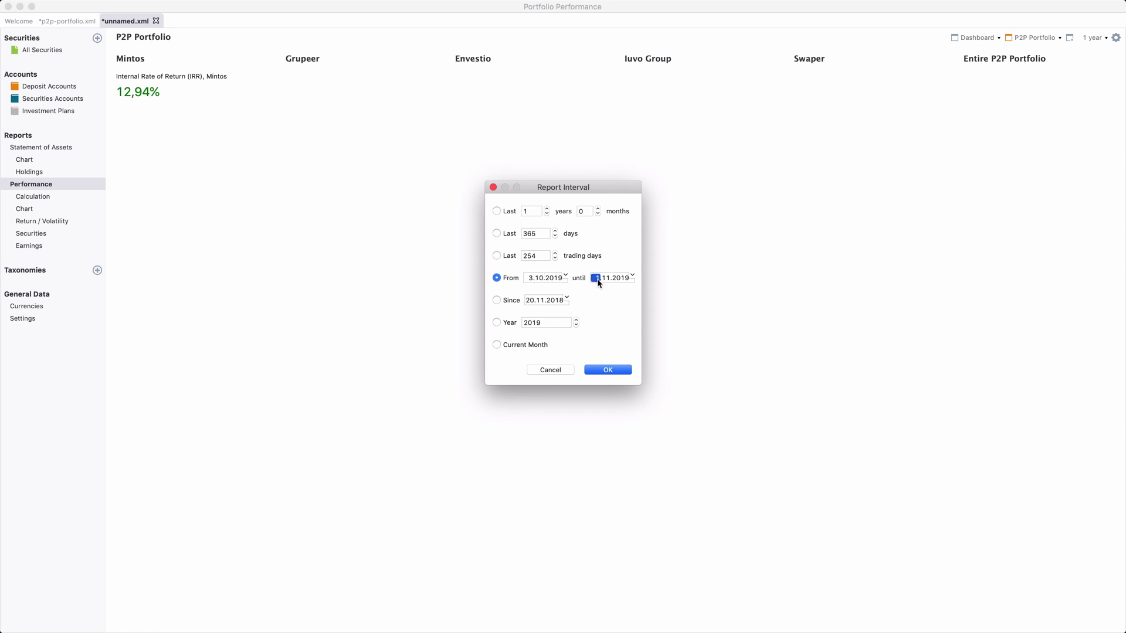
click(607, 370)
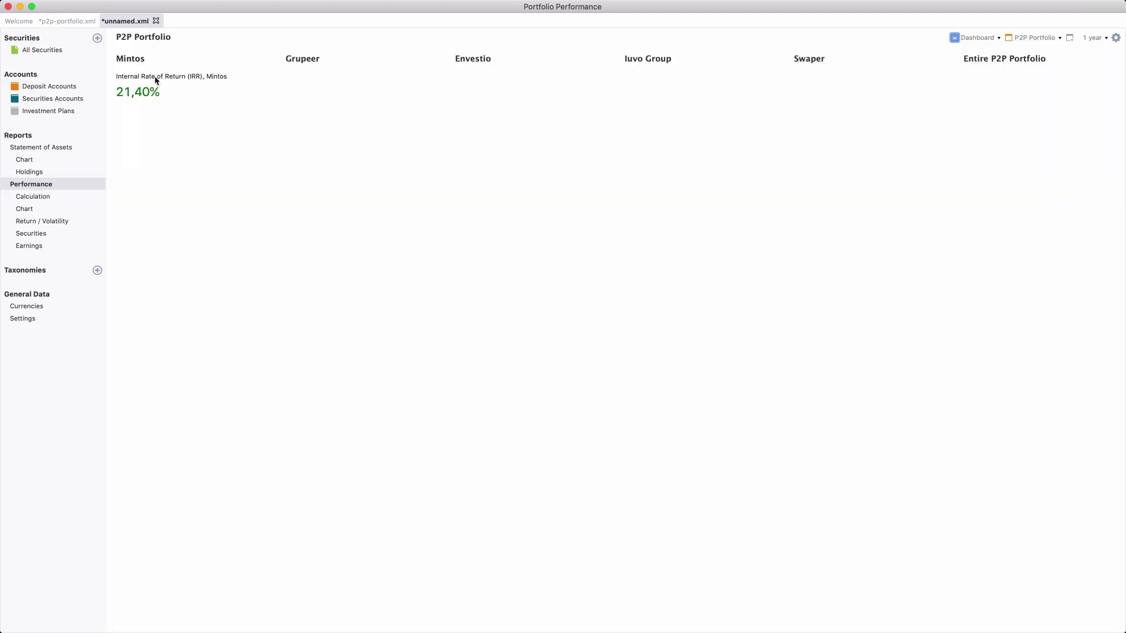
Create another custom reporting period for the widget, changing the end month to 12.
right_click(156, 80)
mouse_move(238, 145)
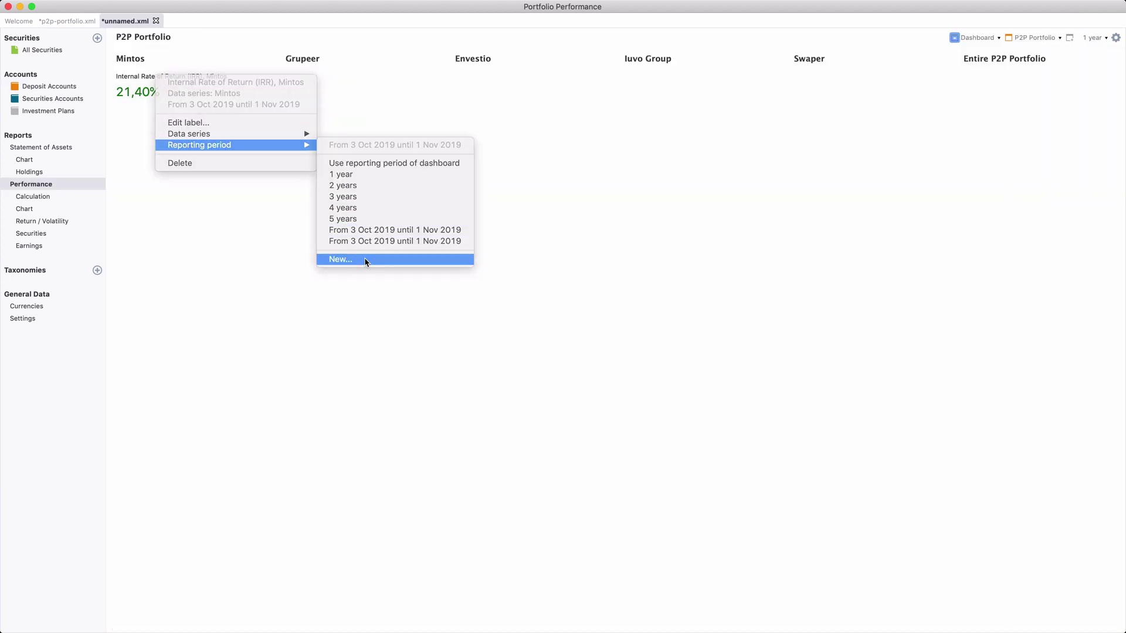
click(363, 260)
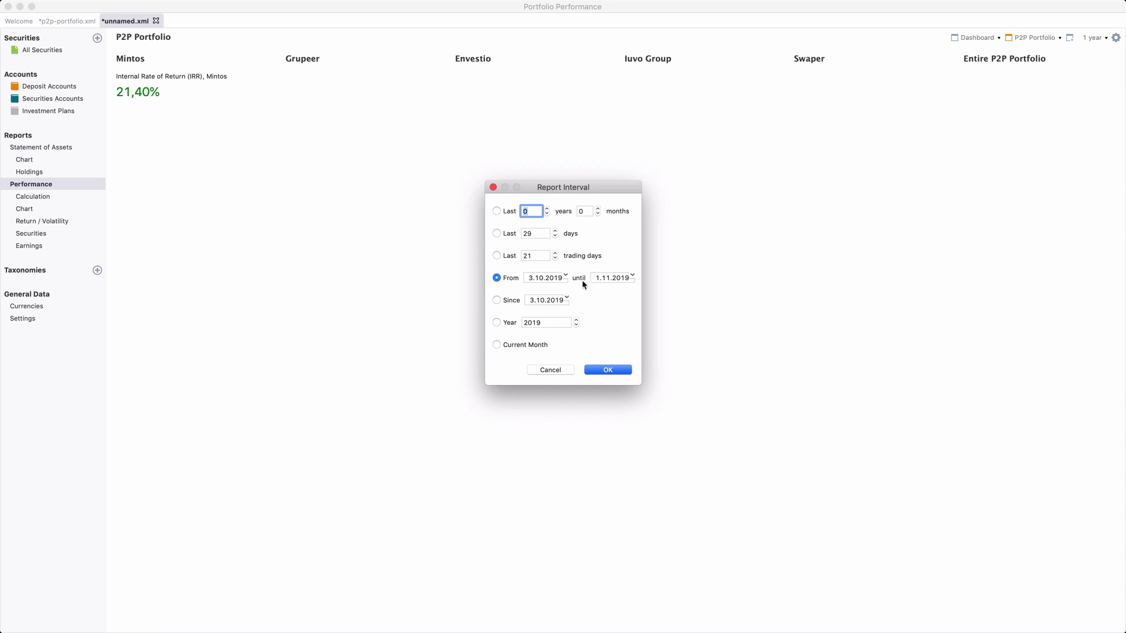
click(606, 279)
text(12)
click(606, 370)
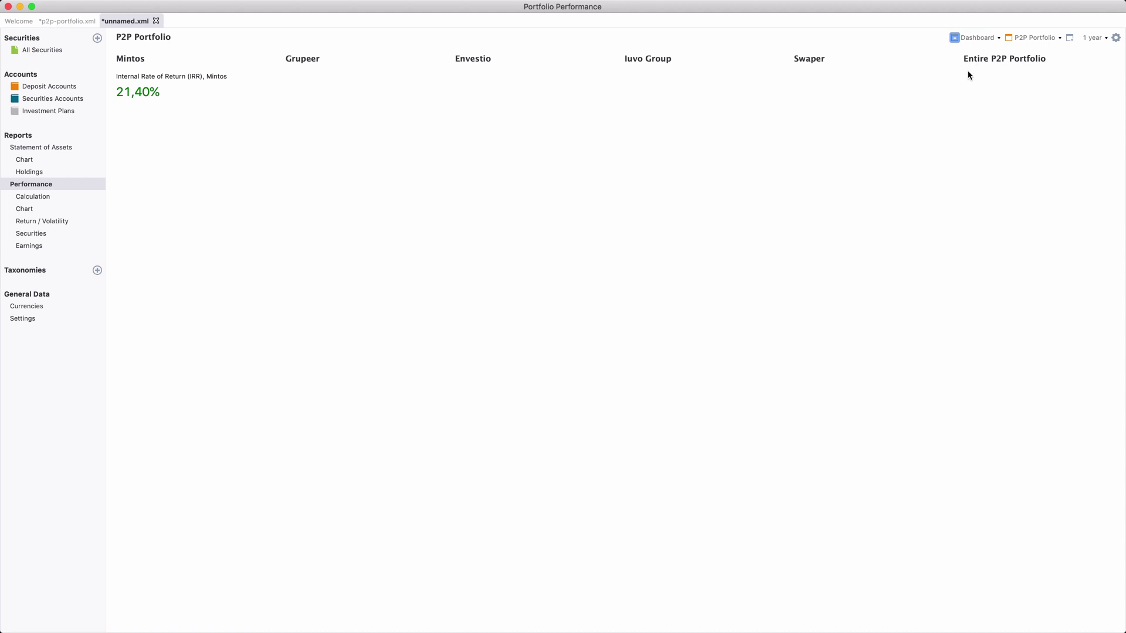
Add an IRR widget to the Entire P2P Portfolio column tracking the Entire portfolio series.
mouse_move(1025, 87)
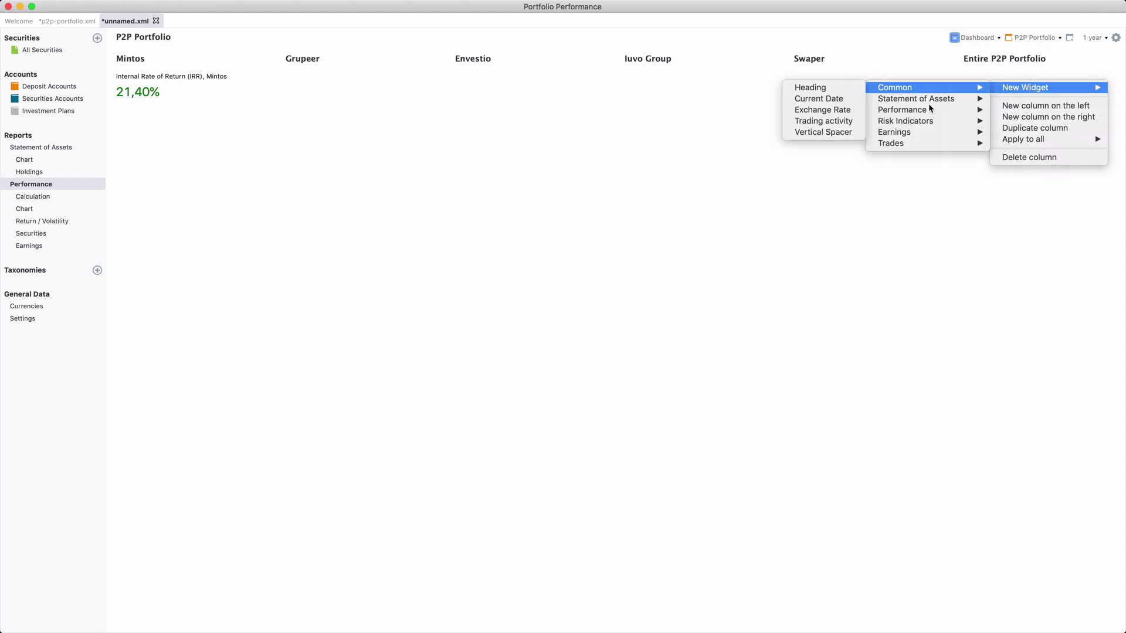
mouse_move(927, 109)
click(771, 121)
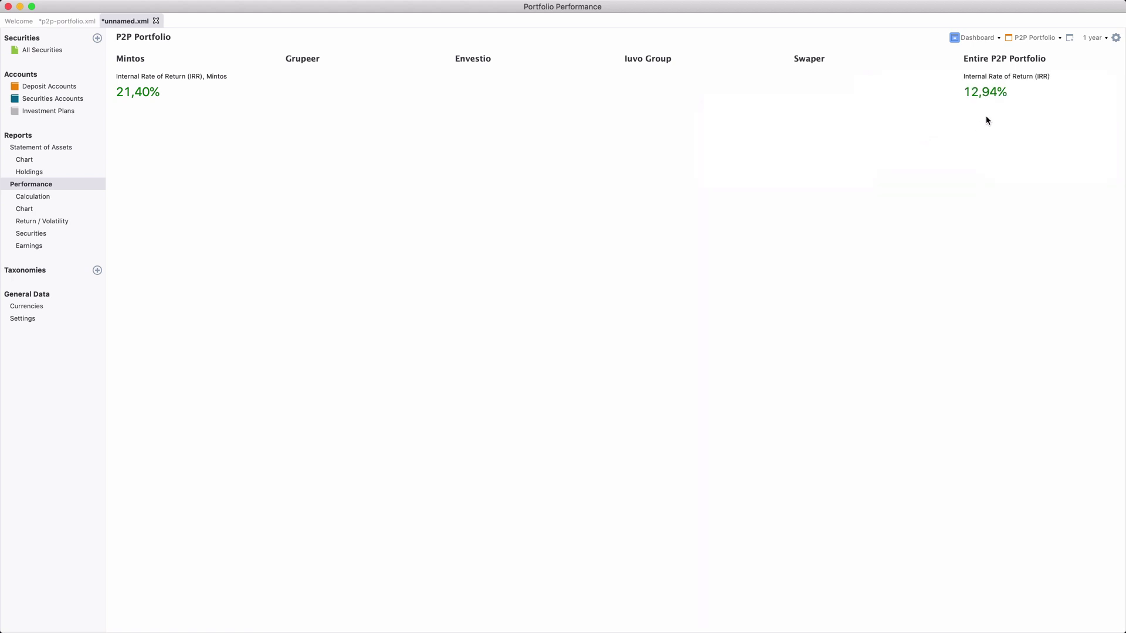
right_click(997, 76)
mouse_move(928, 146)
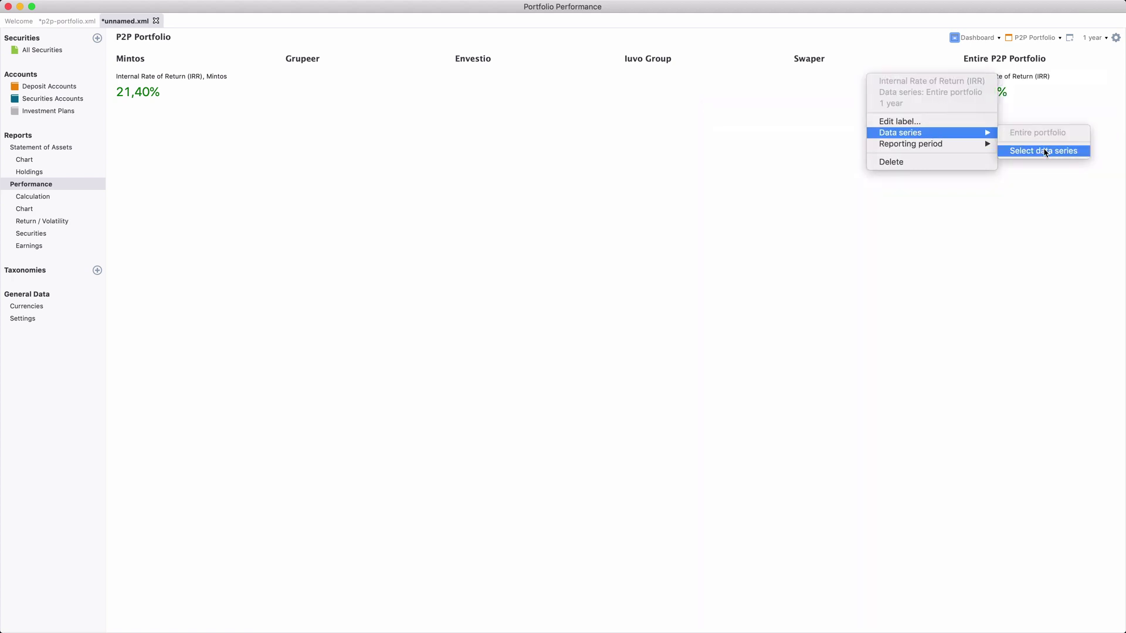
click(1046, 149)
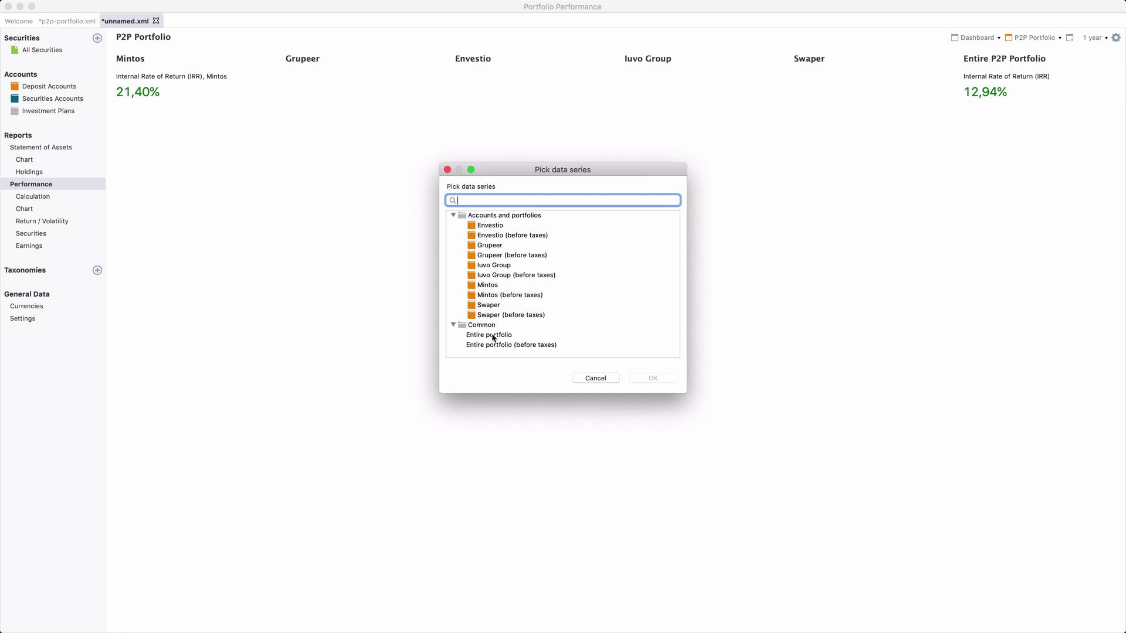
click(493, 337)
click(653, 378)
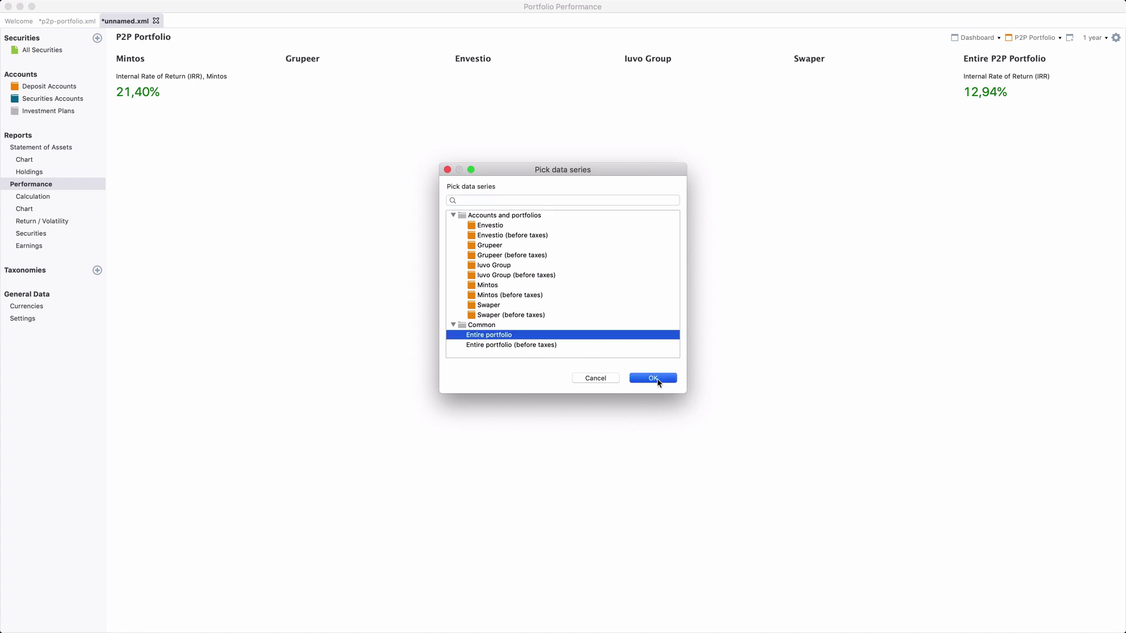
Set that widget's reporting period to 3 Oct–1 Nov 2019, showing 21,40%.
right_click(990, 81)
mouse_move(865, 135)
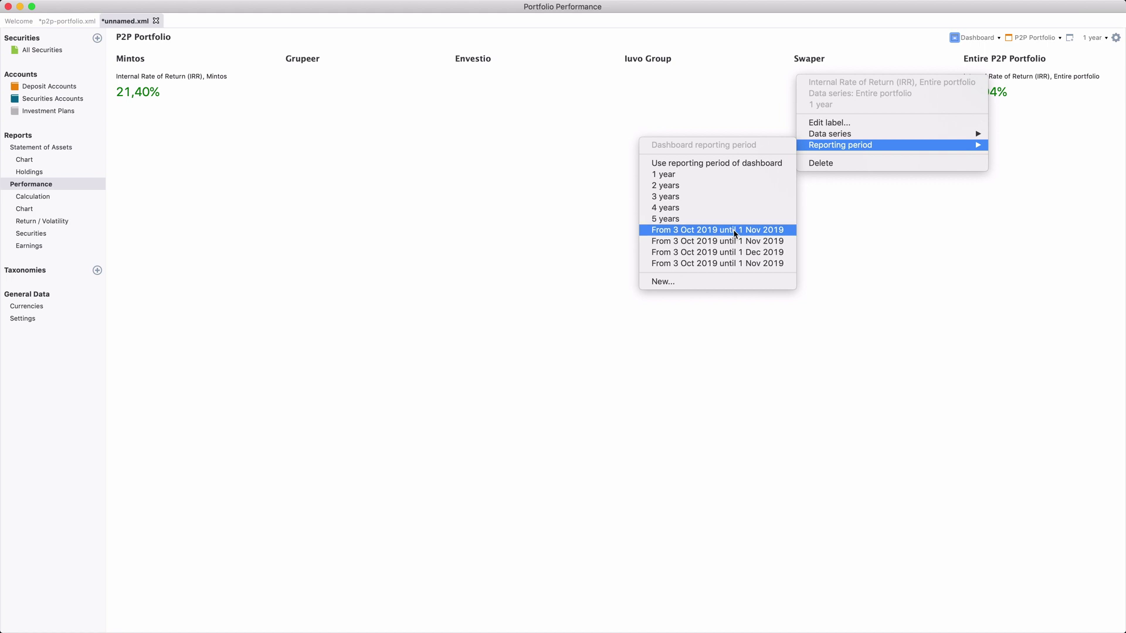
click(712, 264)
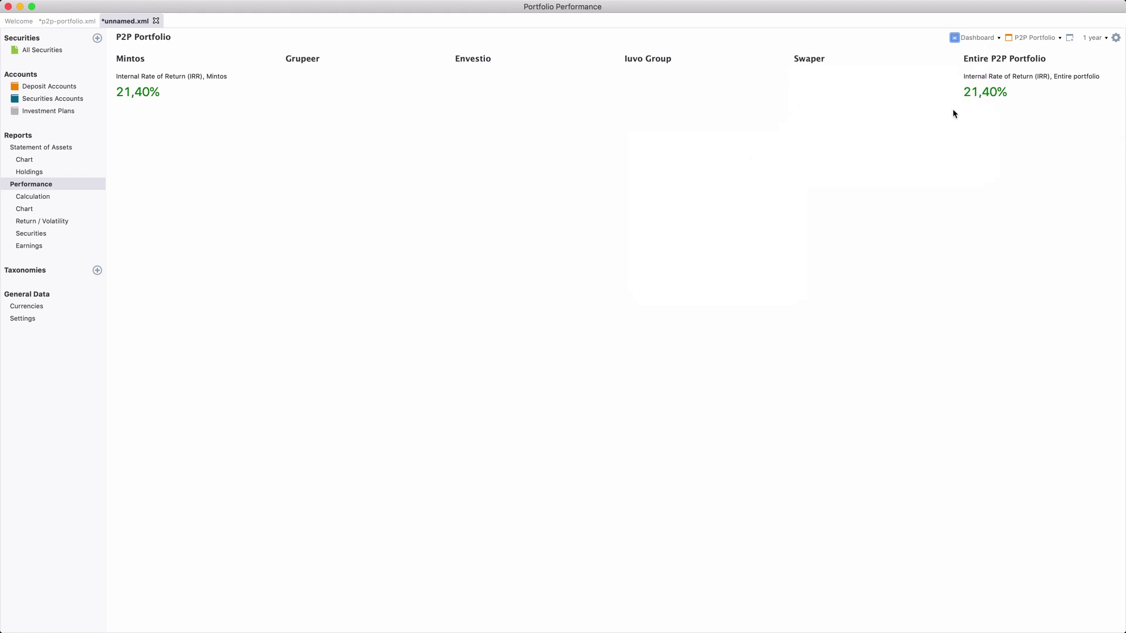
In p2p-portfolio.xml, add a monthly returns heat map widget, then delete it again.
key(ctrl+Page_Up)
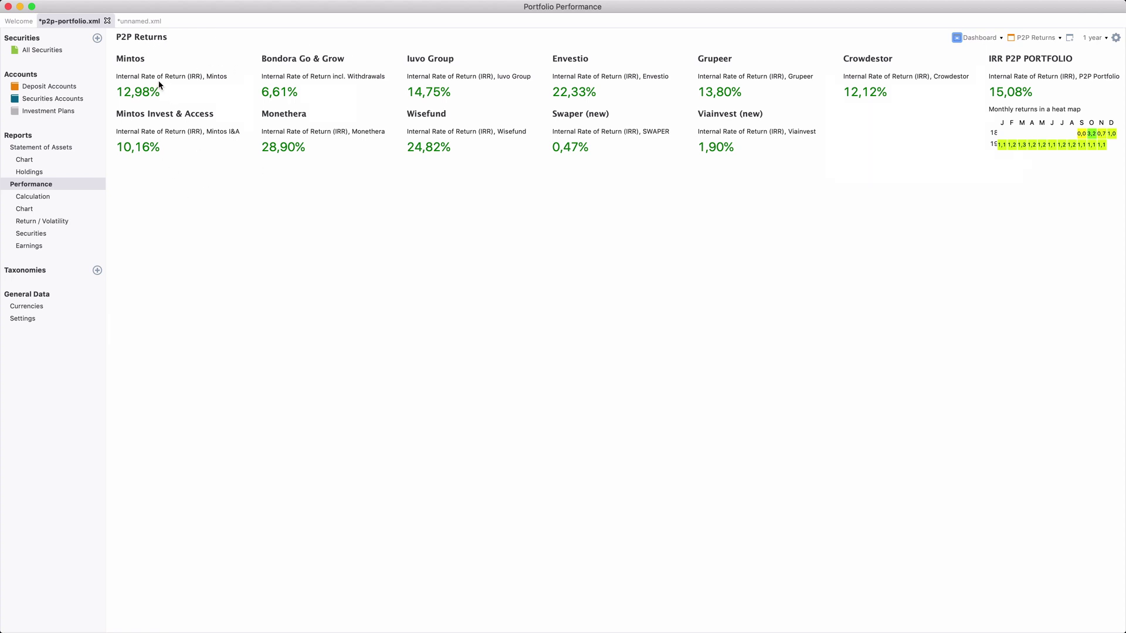
mouse_move(164, 81)
right_click(1036, 171)
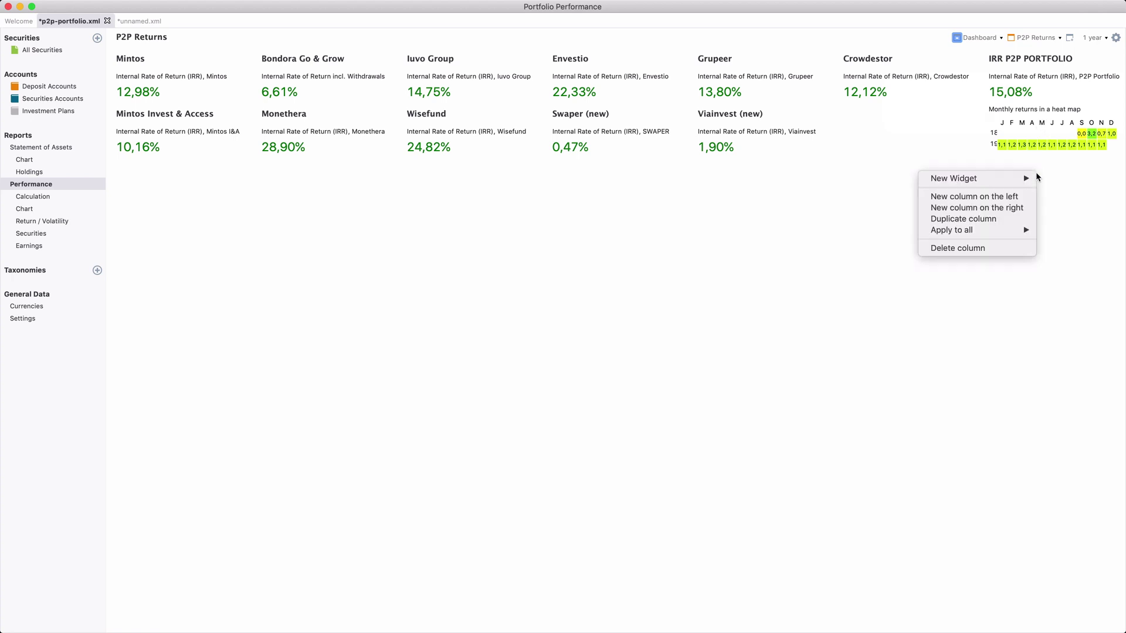
mouse_move(1017, 179)
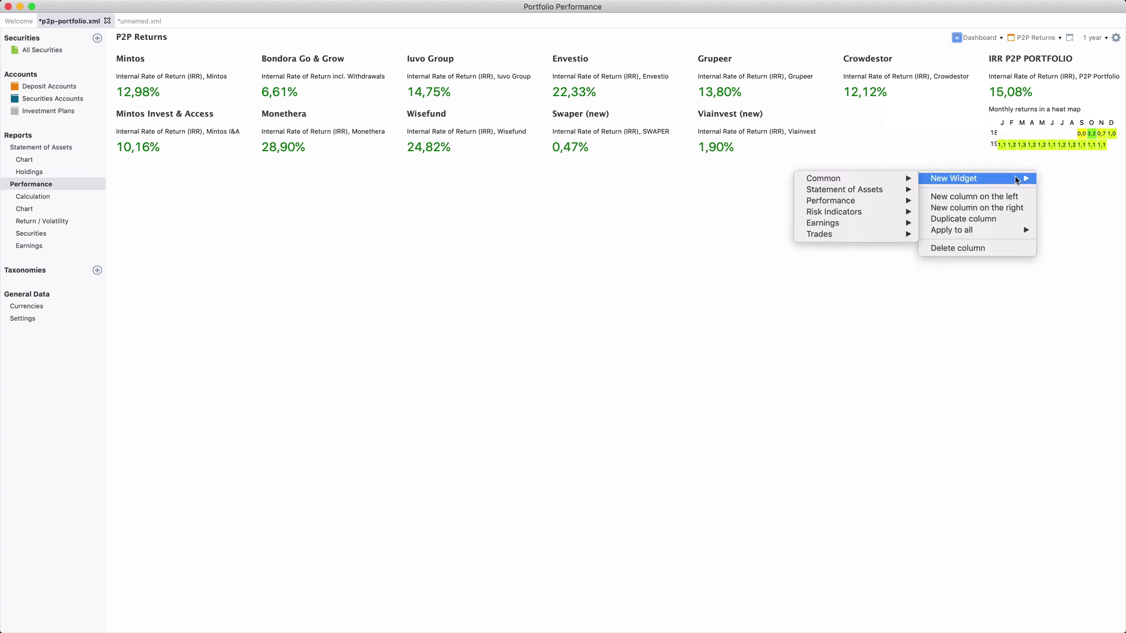
mouse_move(869, 204)
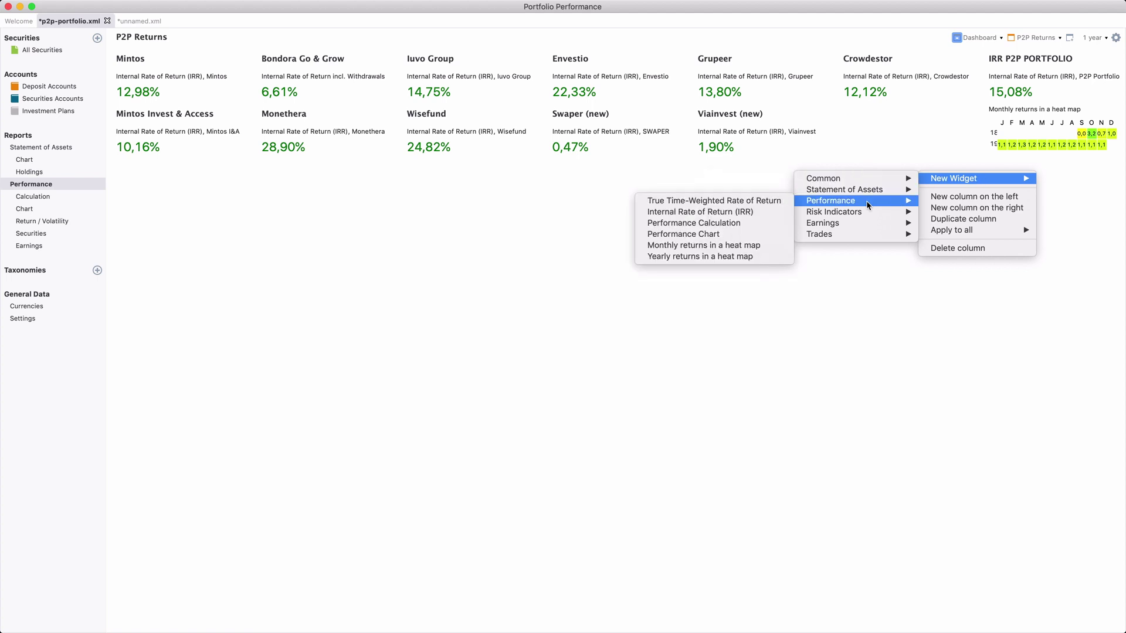
click(712, 250)
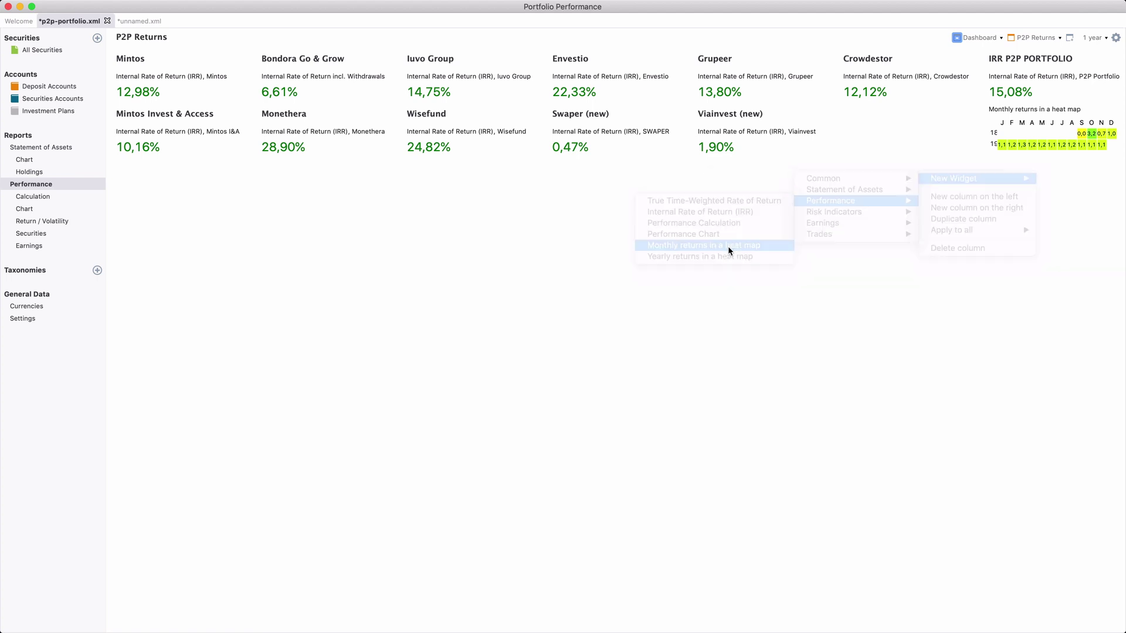
right_click(1061, 159)
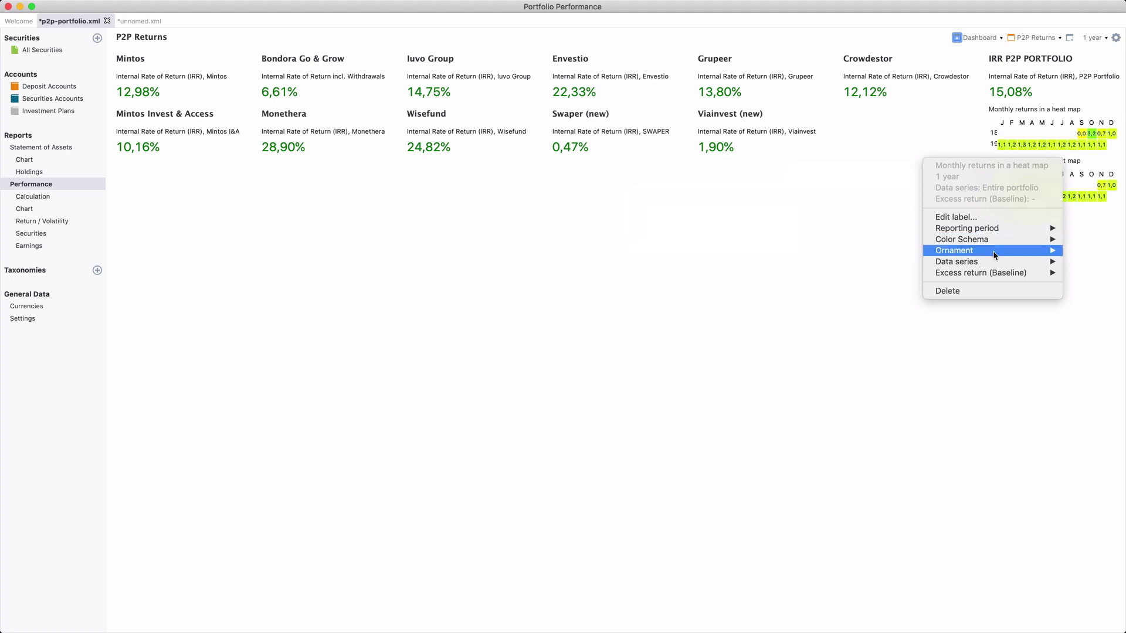
mouse_move(994, 255)
click(947, 291)
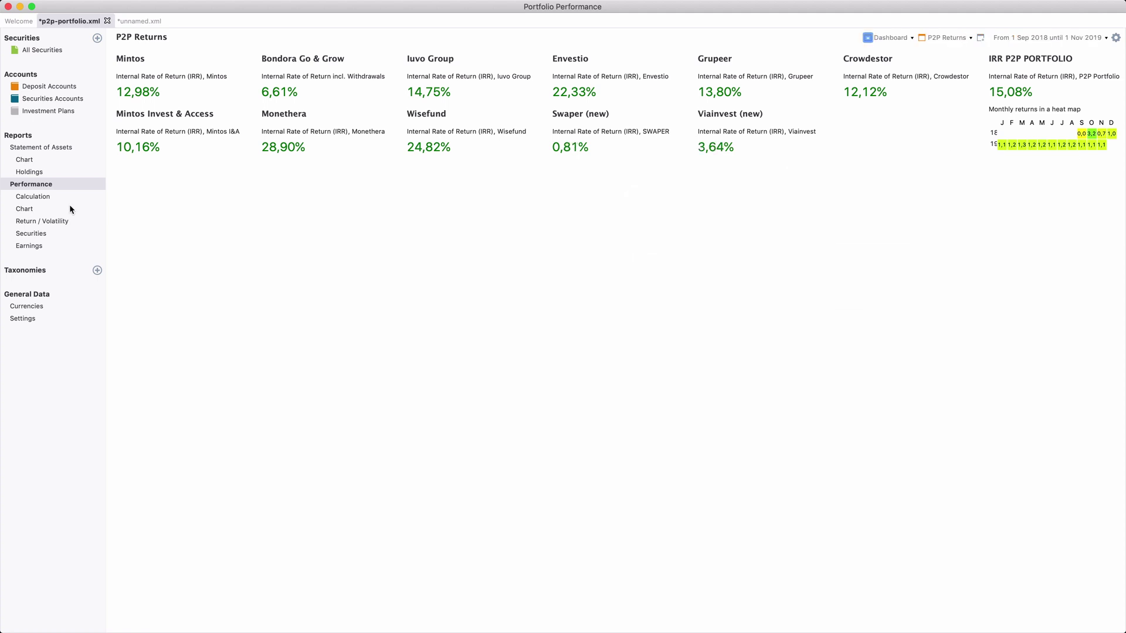
Set the Performance Calculation period to 1 year, then view the Earnings report.
click(30, 199)
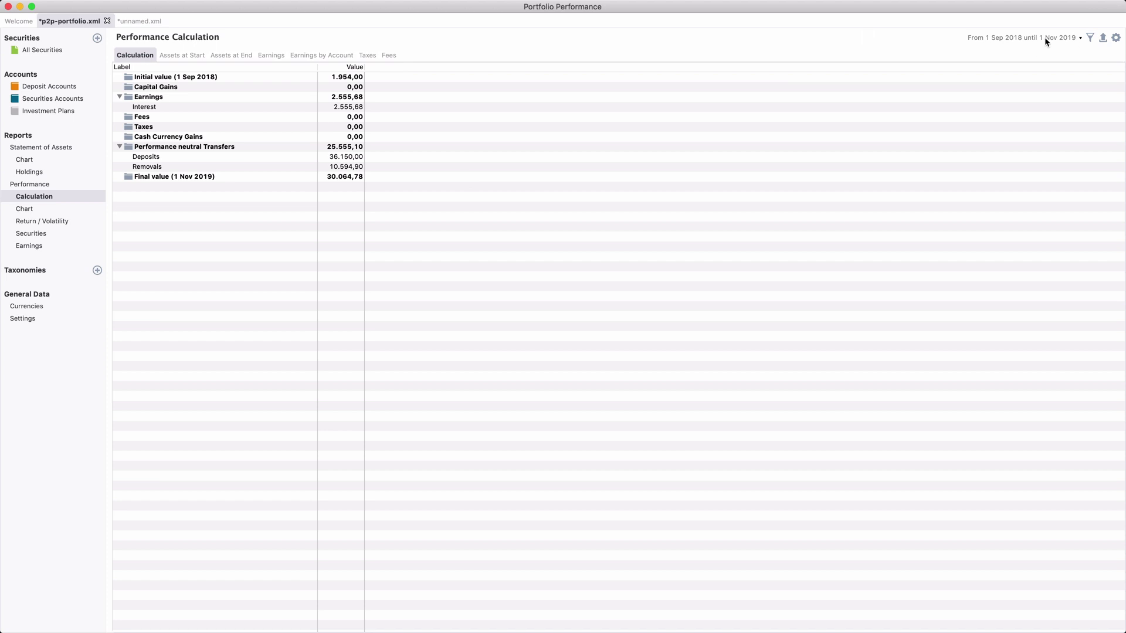
click(1082, 41)
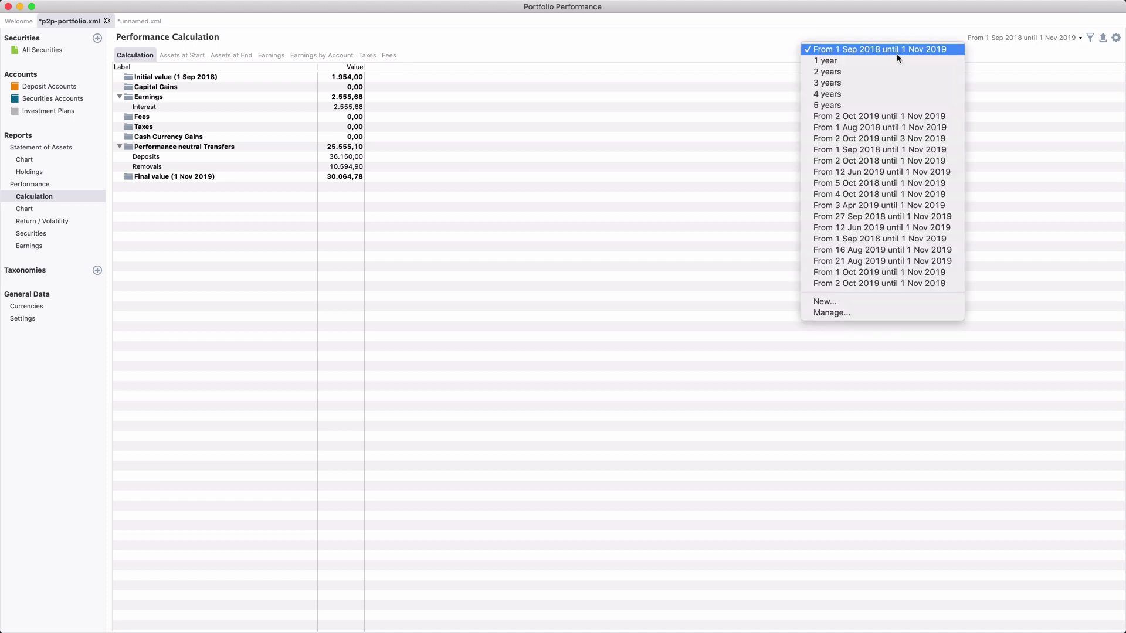
click(857, 61)
click(30, 245)
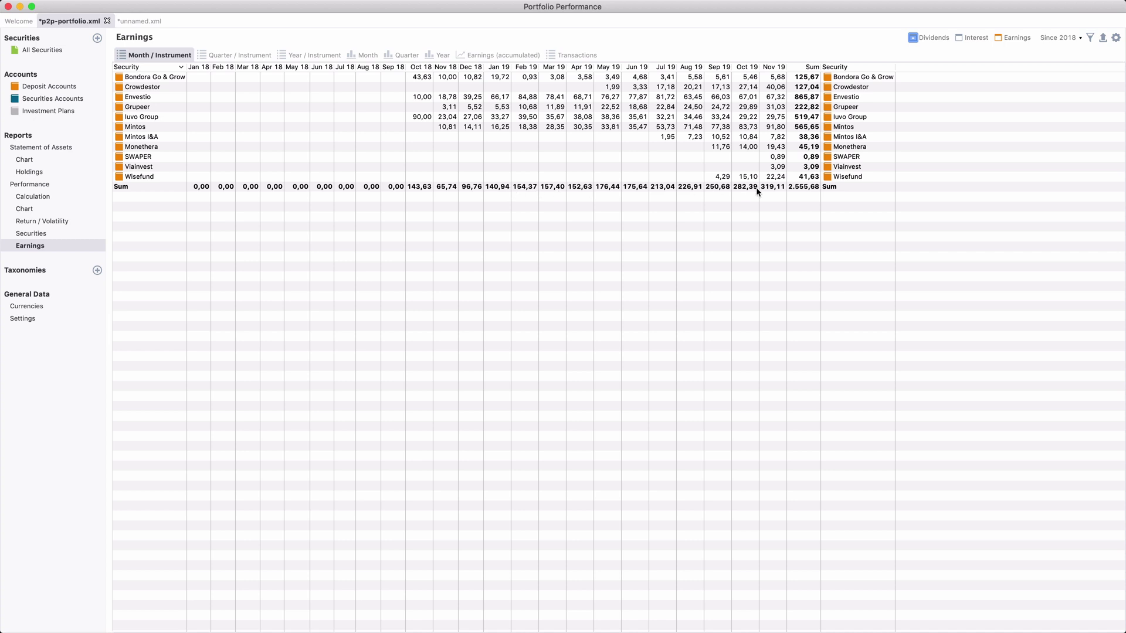
Browse earnings by quarter, year and month, then view the Holdings chart (Mintos 26,84%).
click(254, 56)
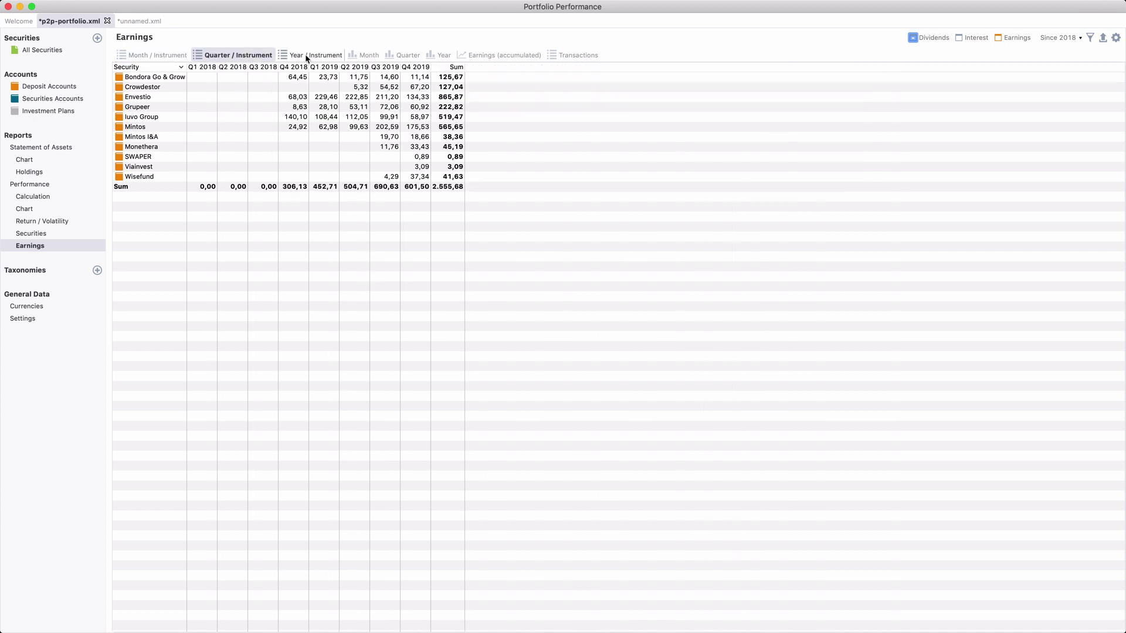
click(306, 57)
click(365, 57)
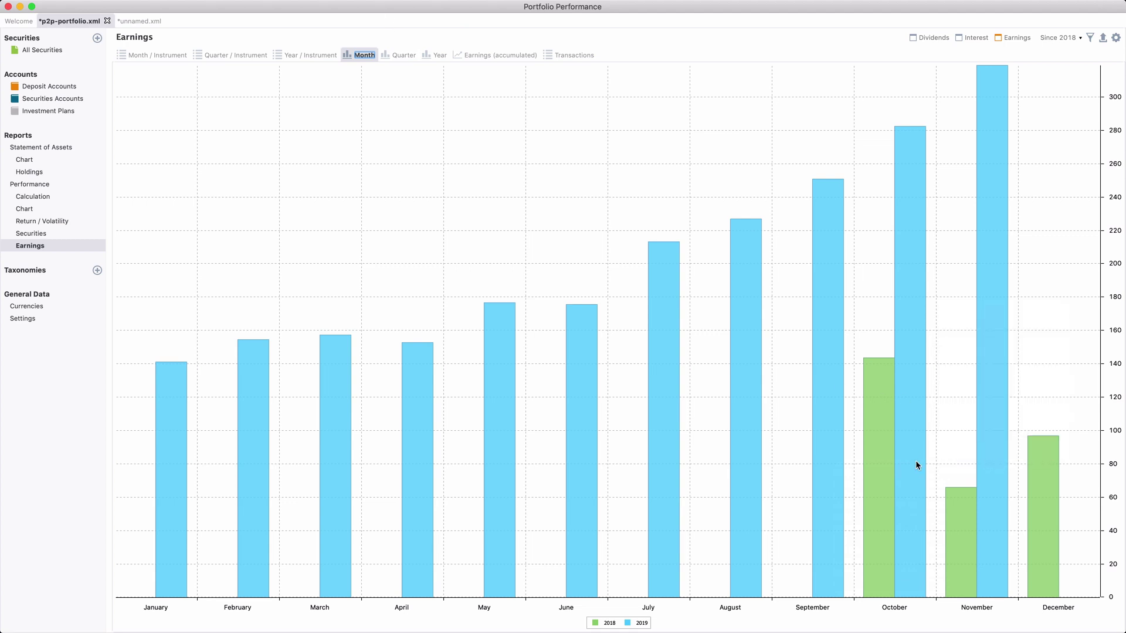
click(59, 171)
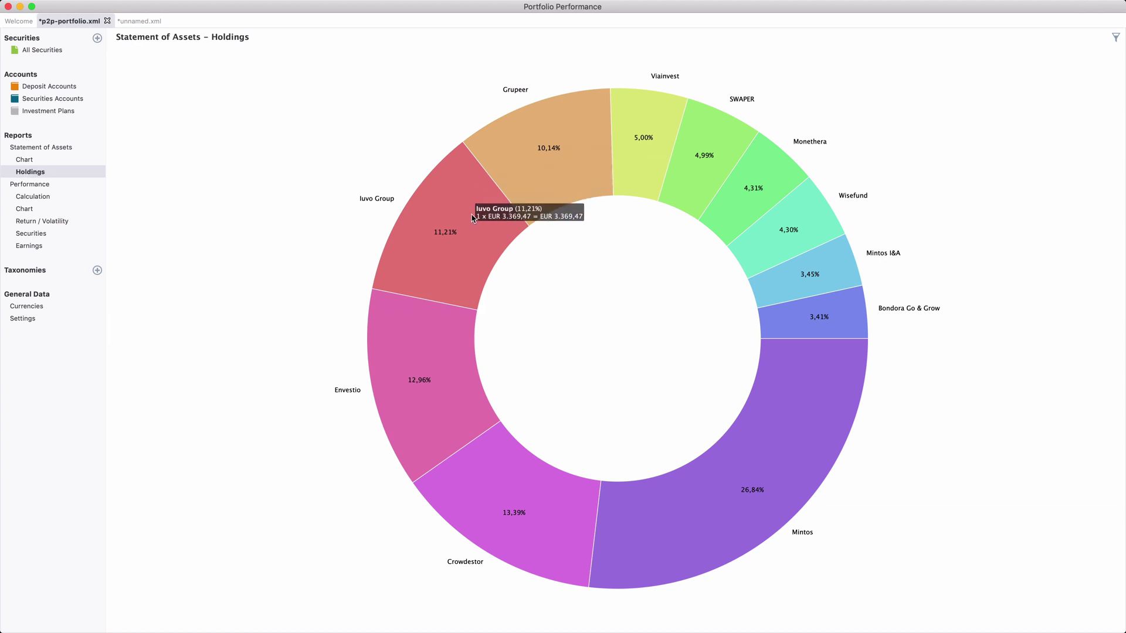
mouse_move(435, 391)
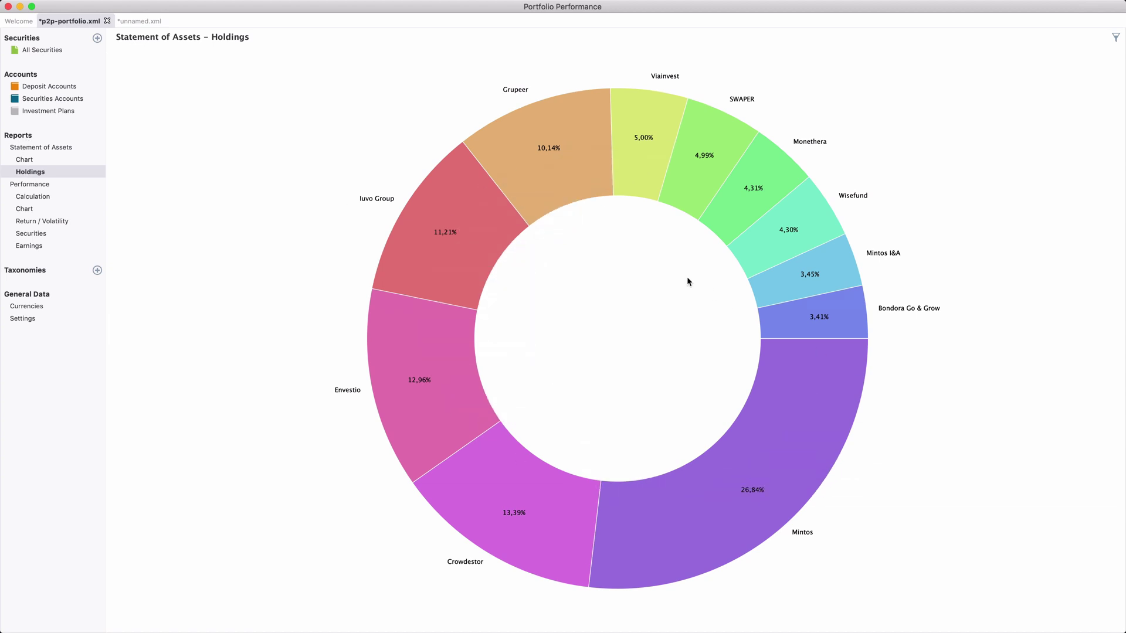